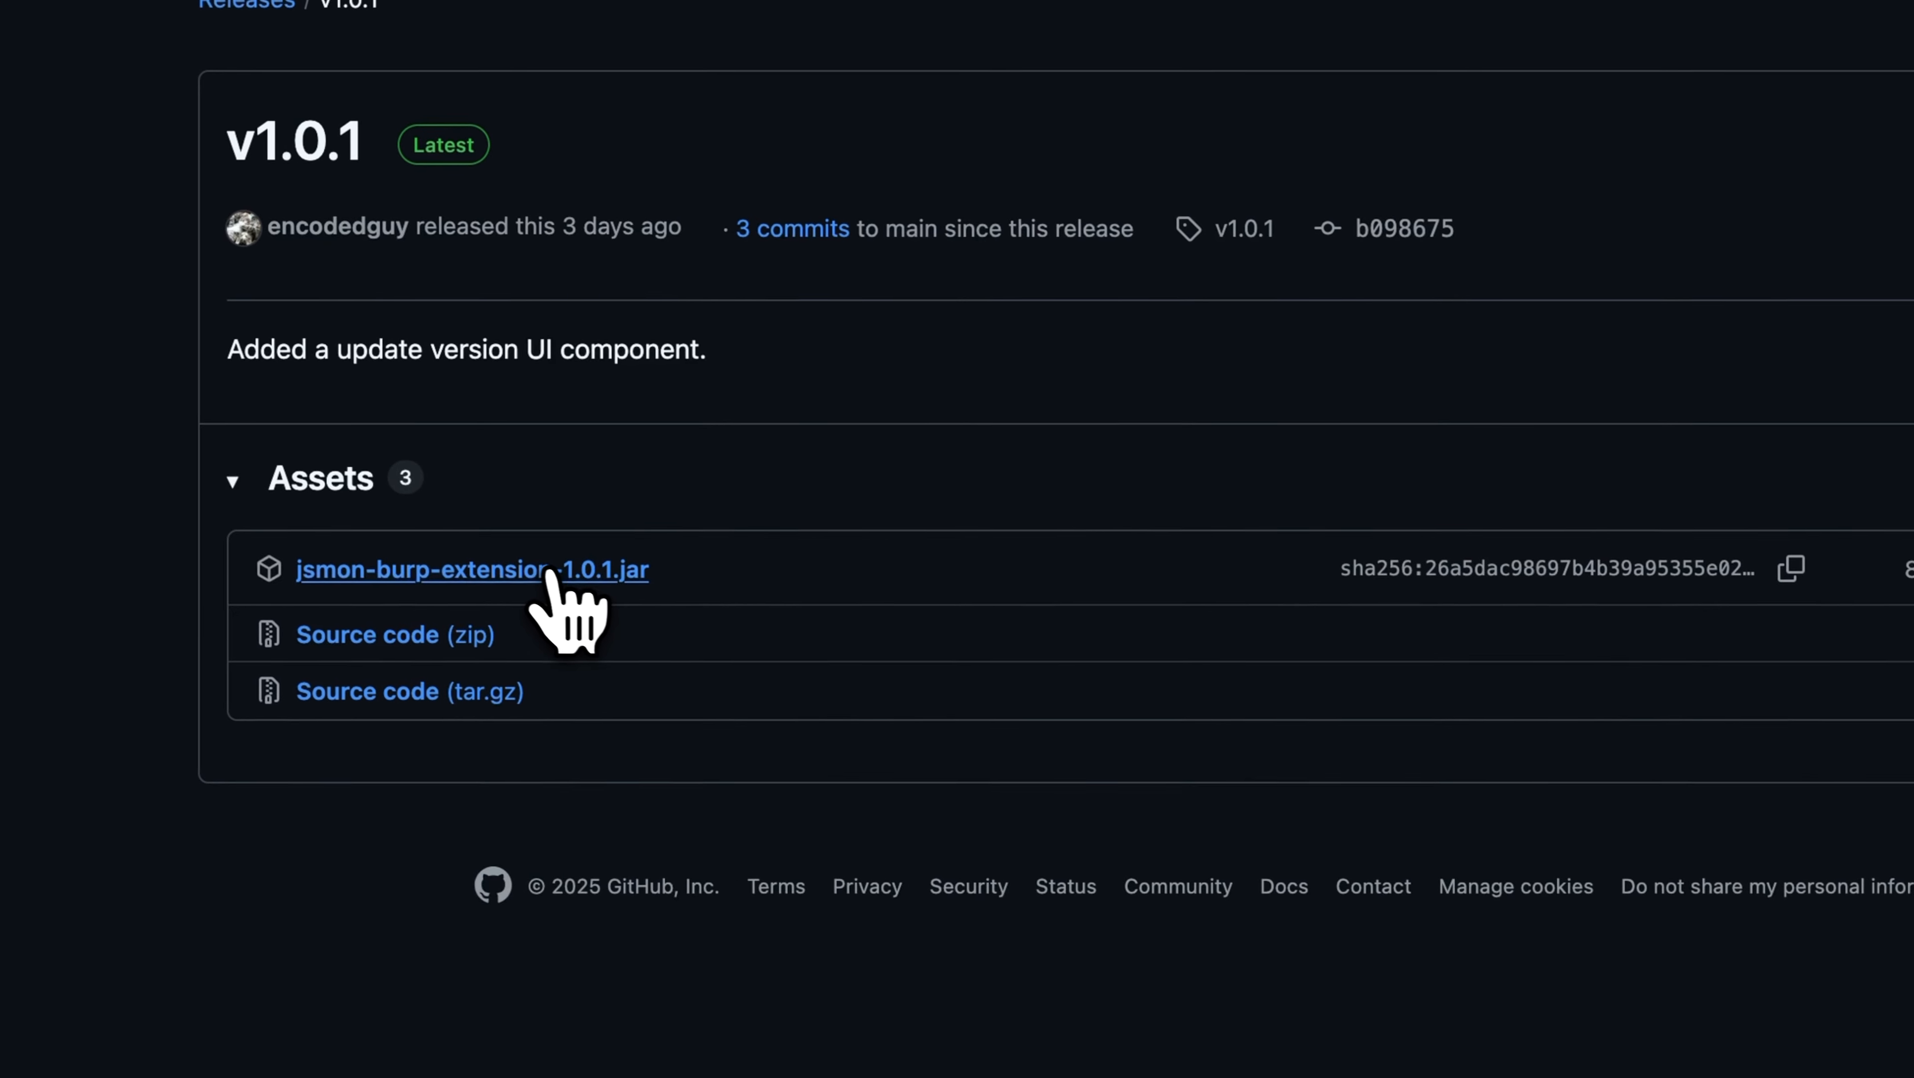
Download jsmon-burp-extension-1.0.1.jar from the v1.0.1 release and load it as an extension in Burp Suite.
{"action": "left_click", "coordinate": [562, 580]}
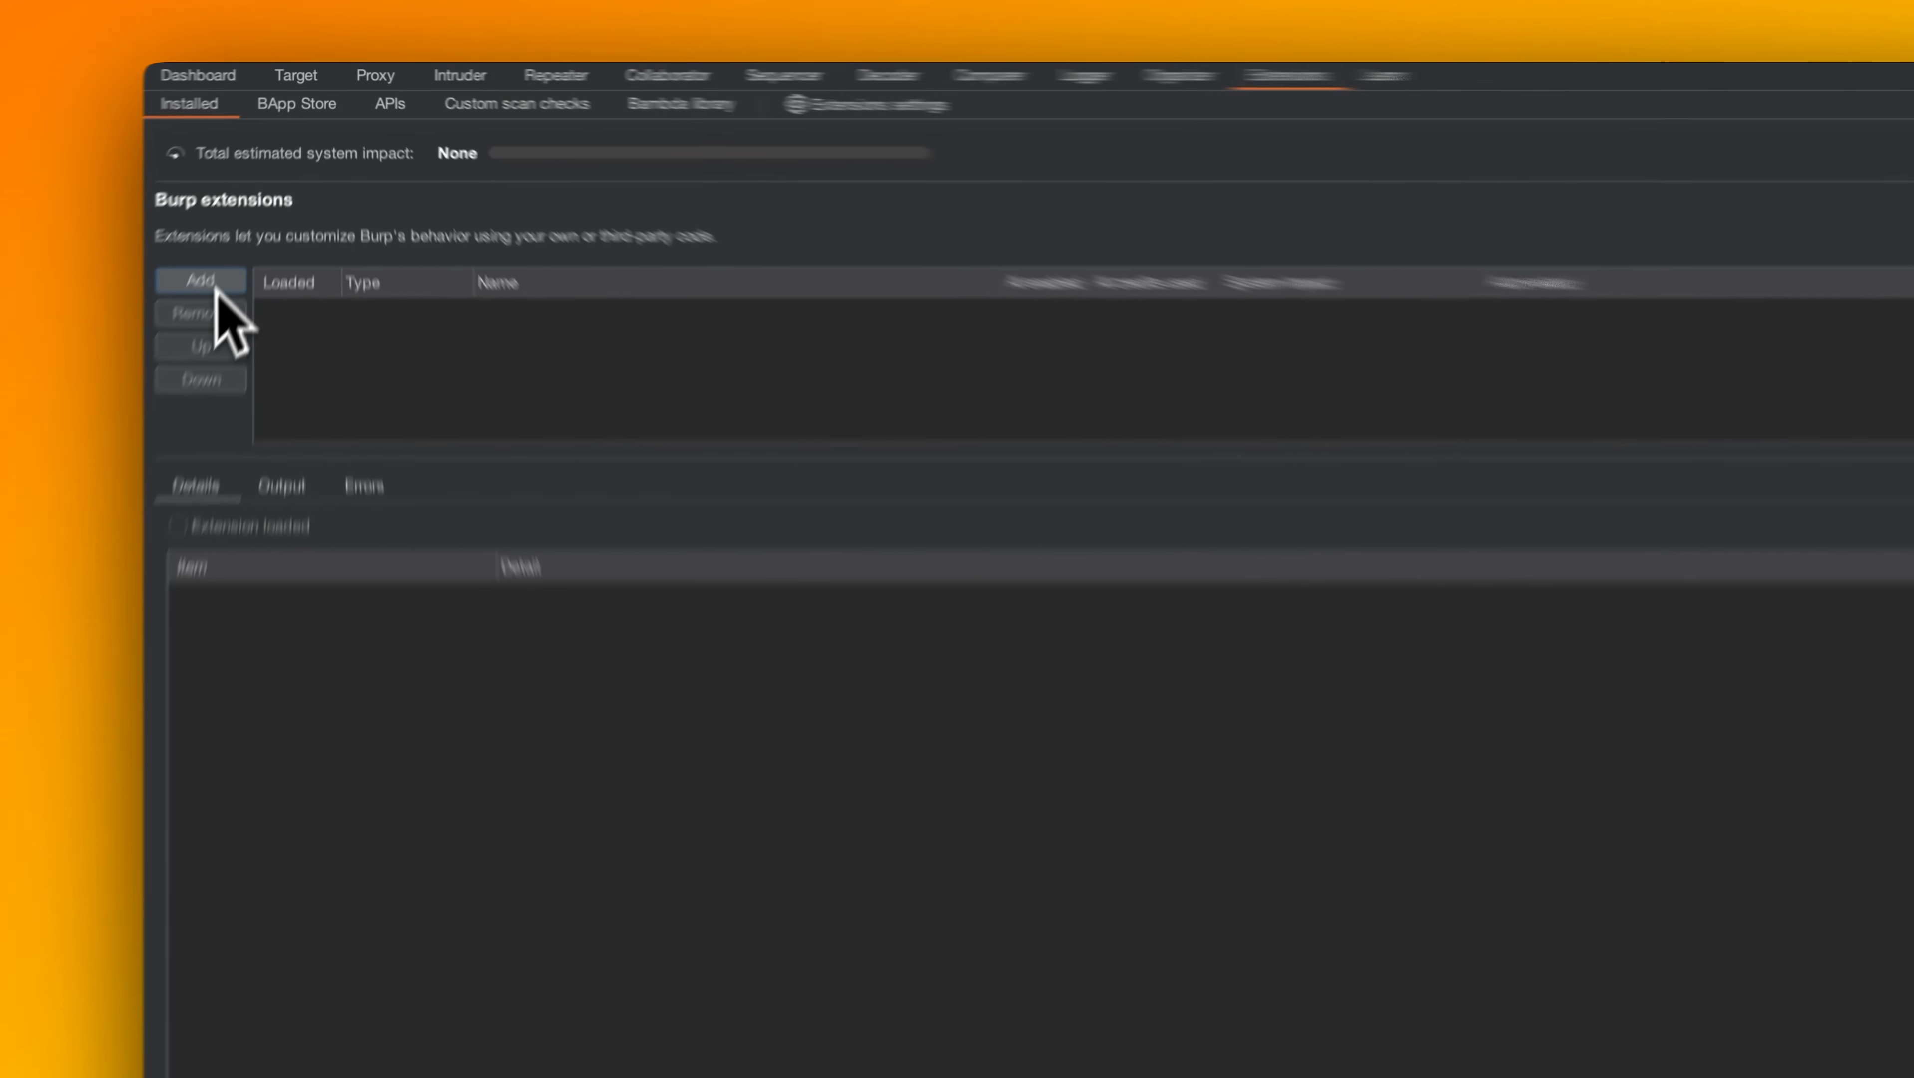
{"action": "left_click", "coordinate": [237, 218]}
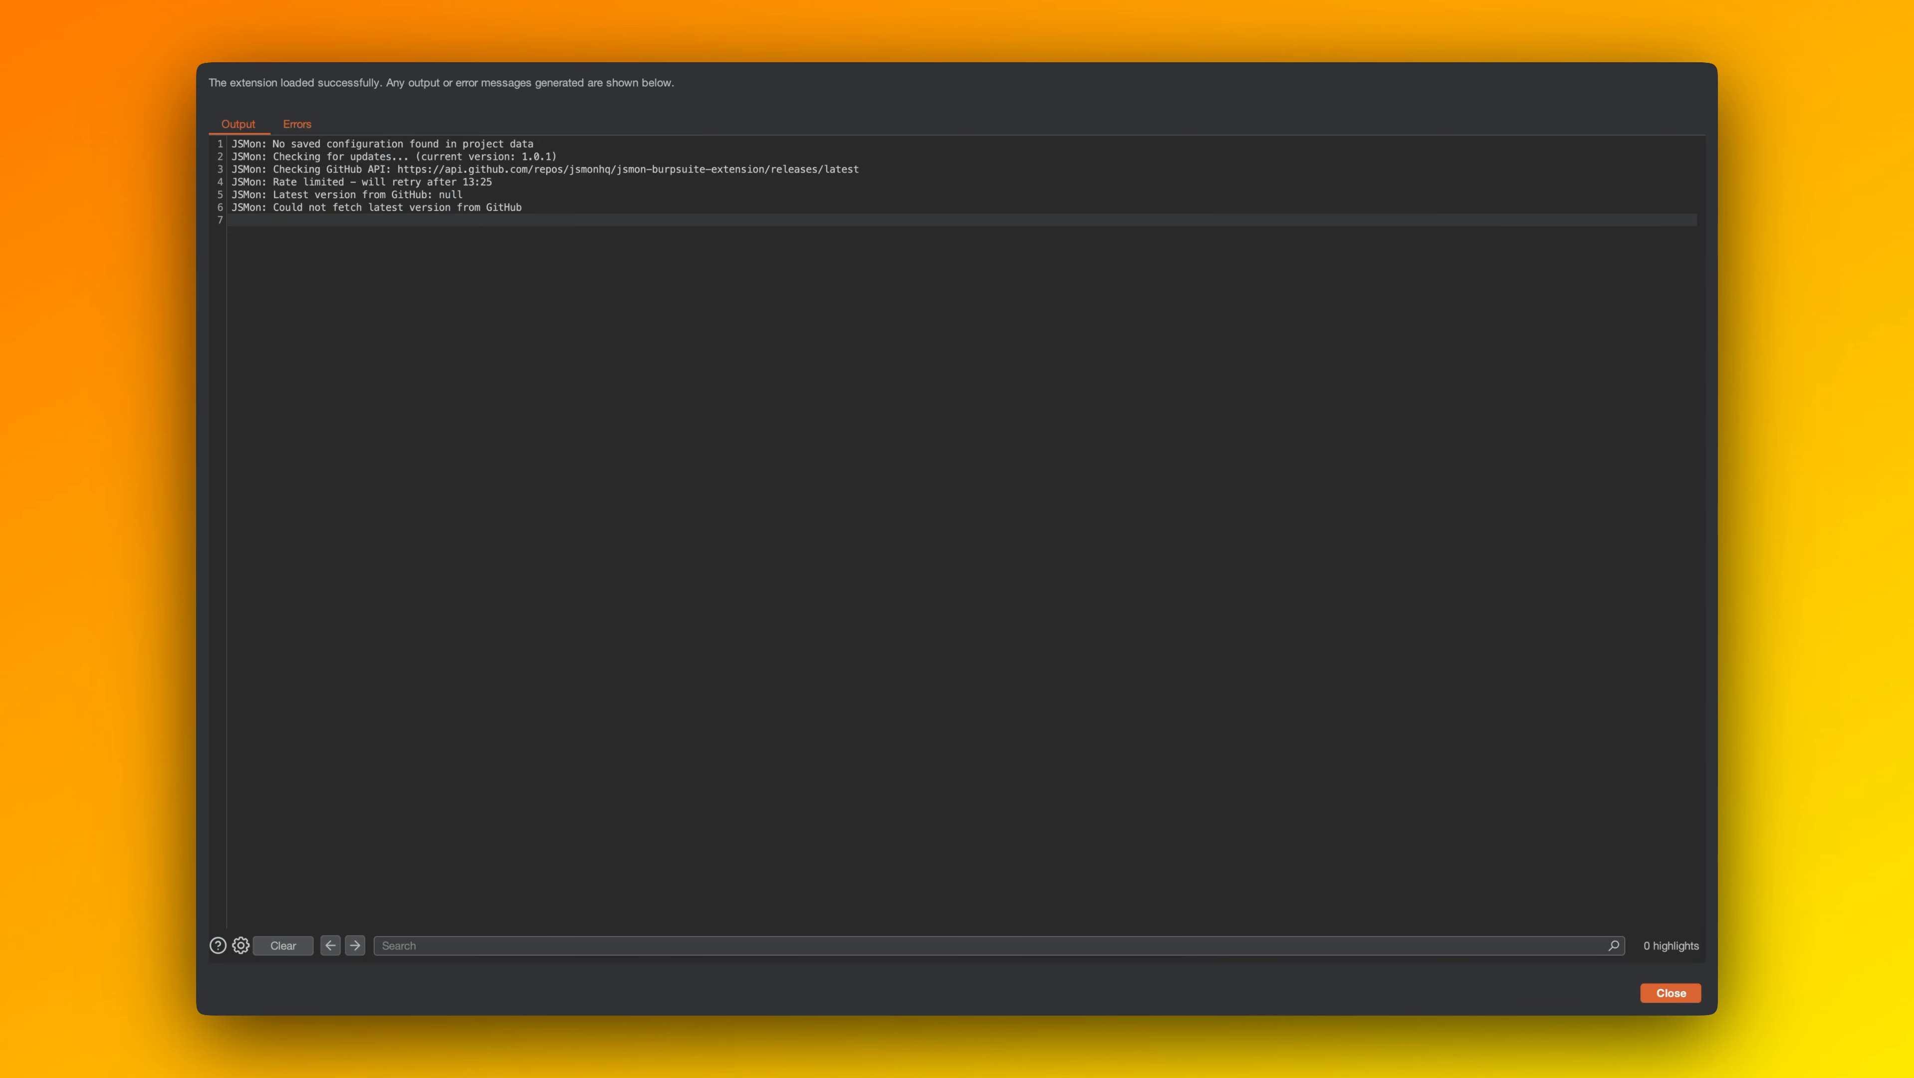
{"action": "left_click", "coordinate": [1663, 993]}
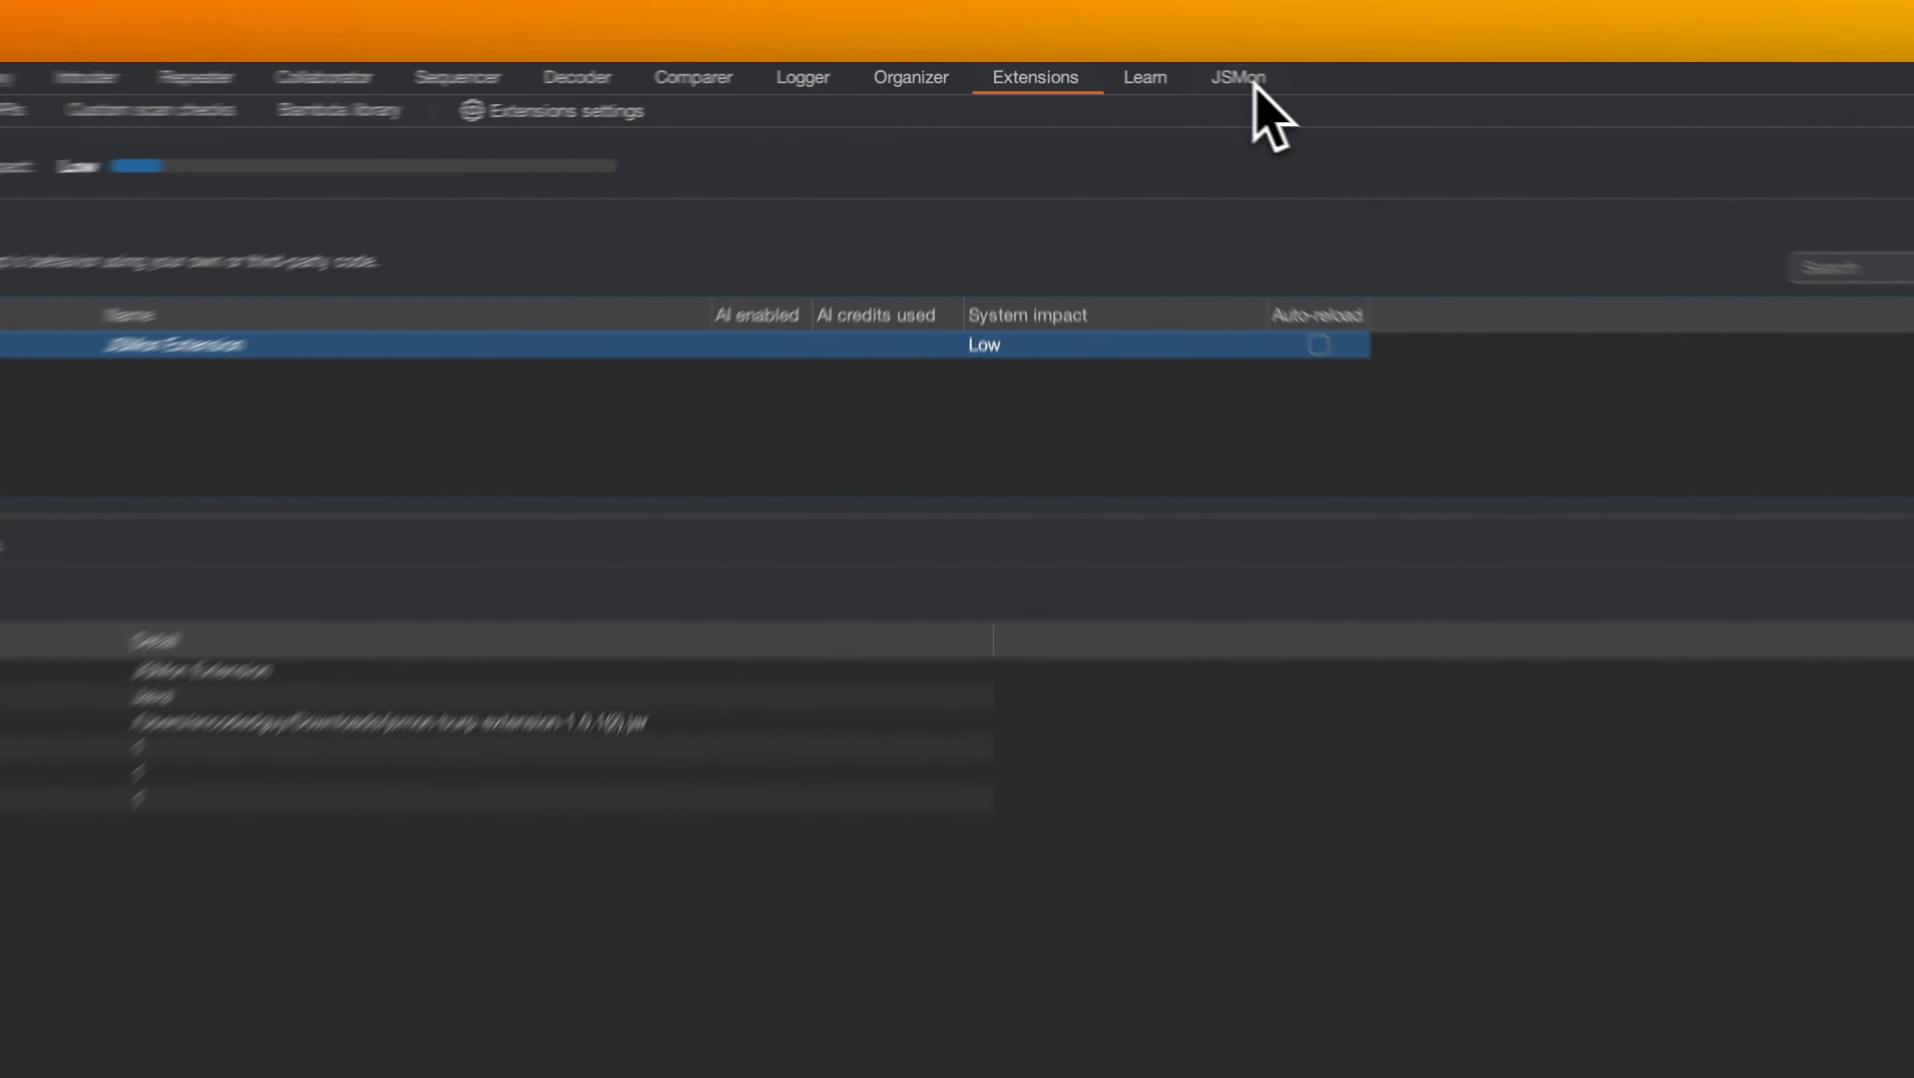
Go from the JSMon extension to the account's API Keys/Credits settings in the browser and copy the API key.
{"action": "left_click", "coordinate": [1254, 80]}
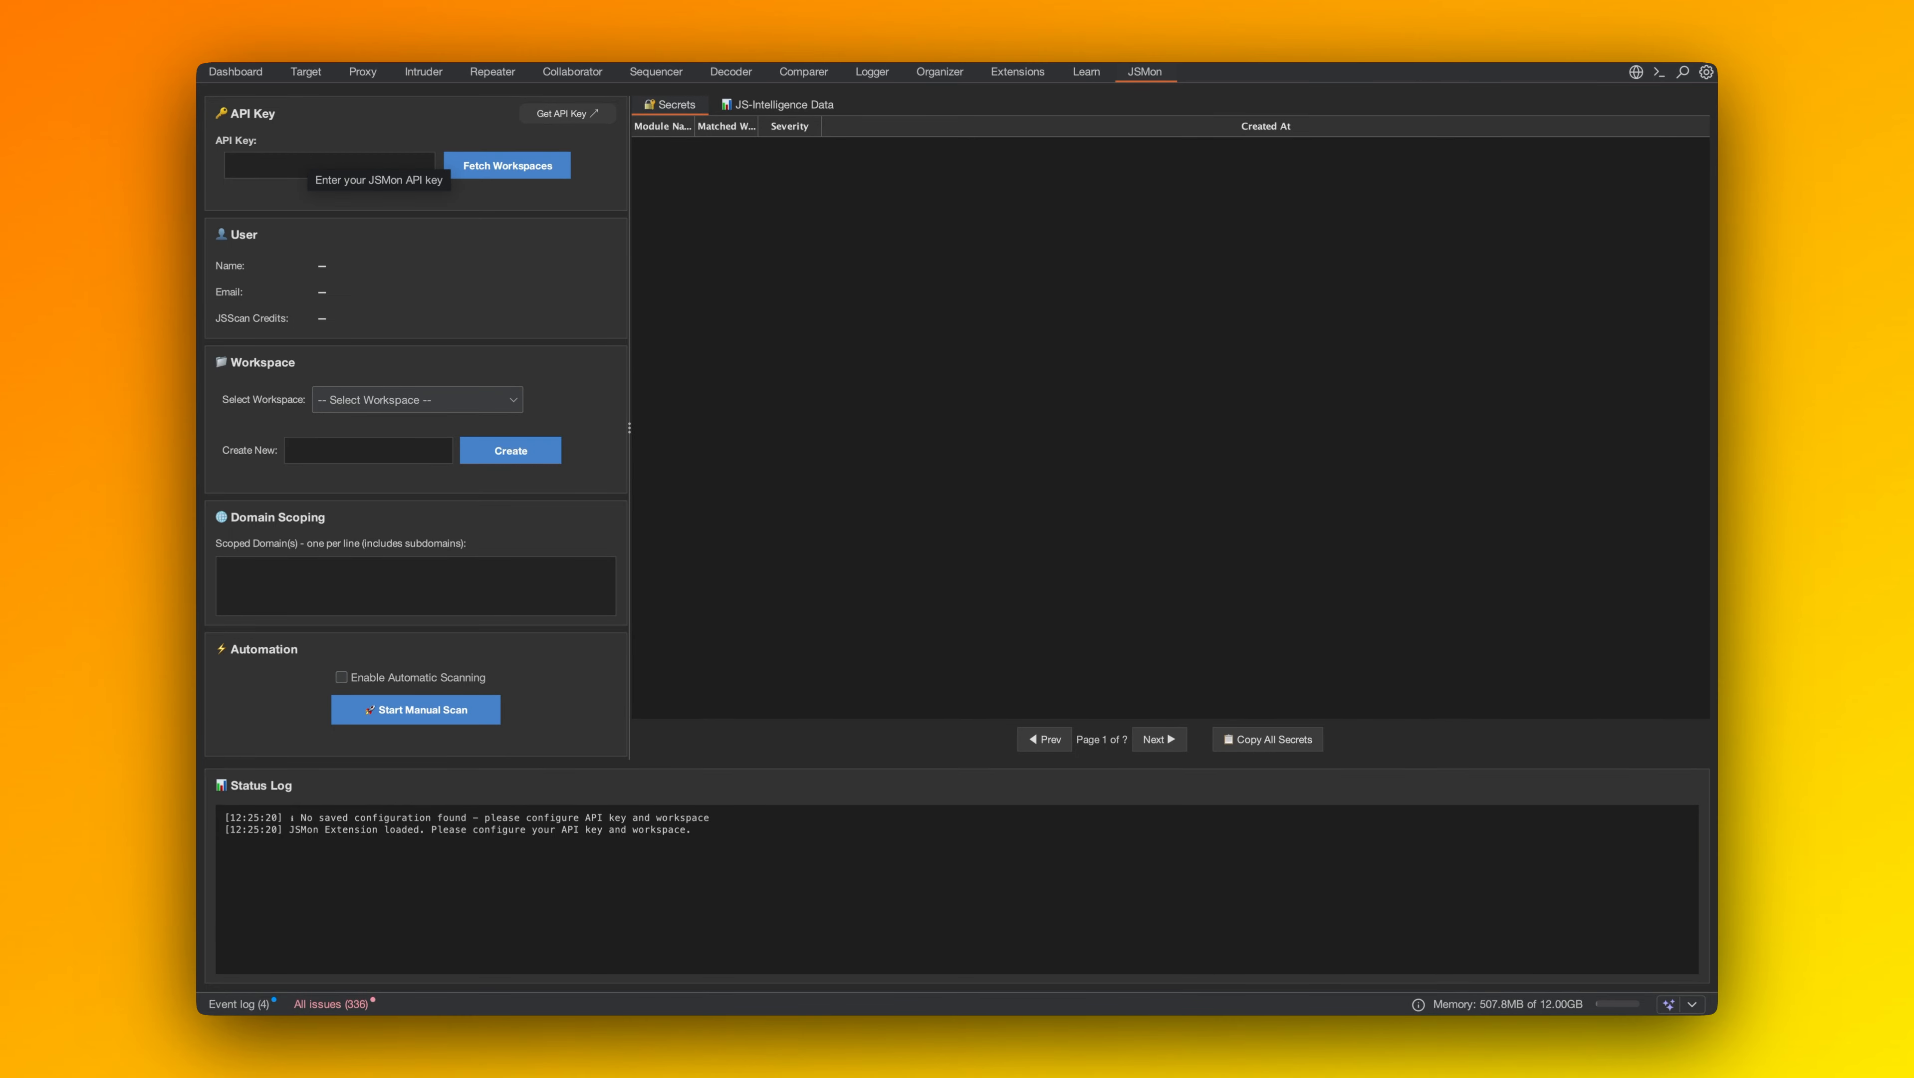
{"action": "left_click", "coordinate": [574, 121]}
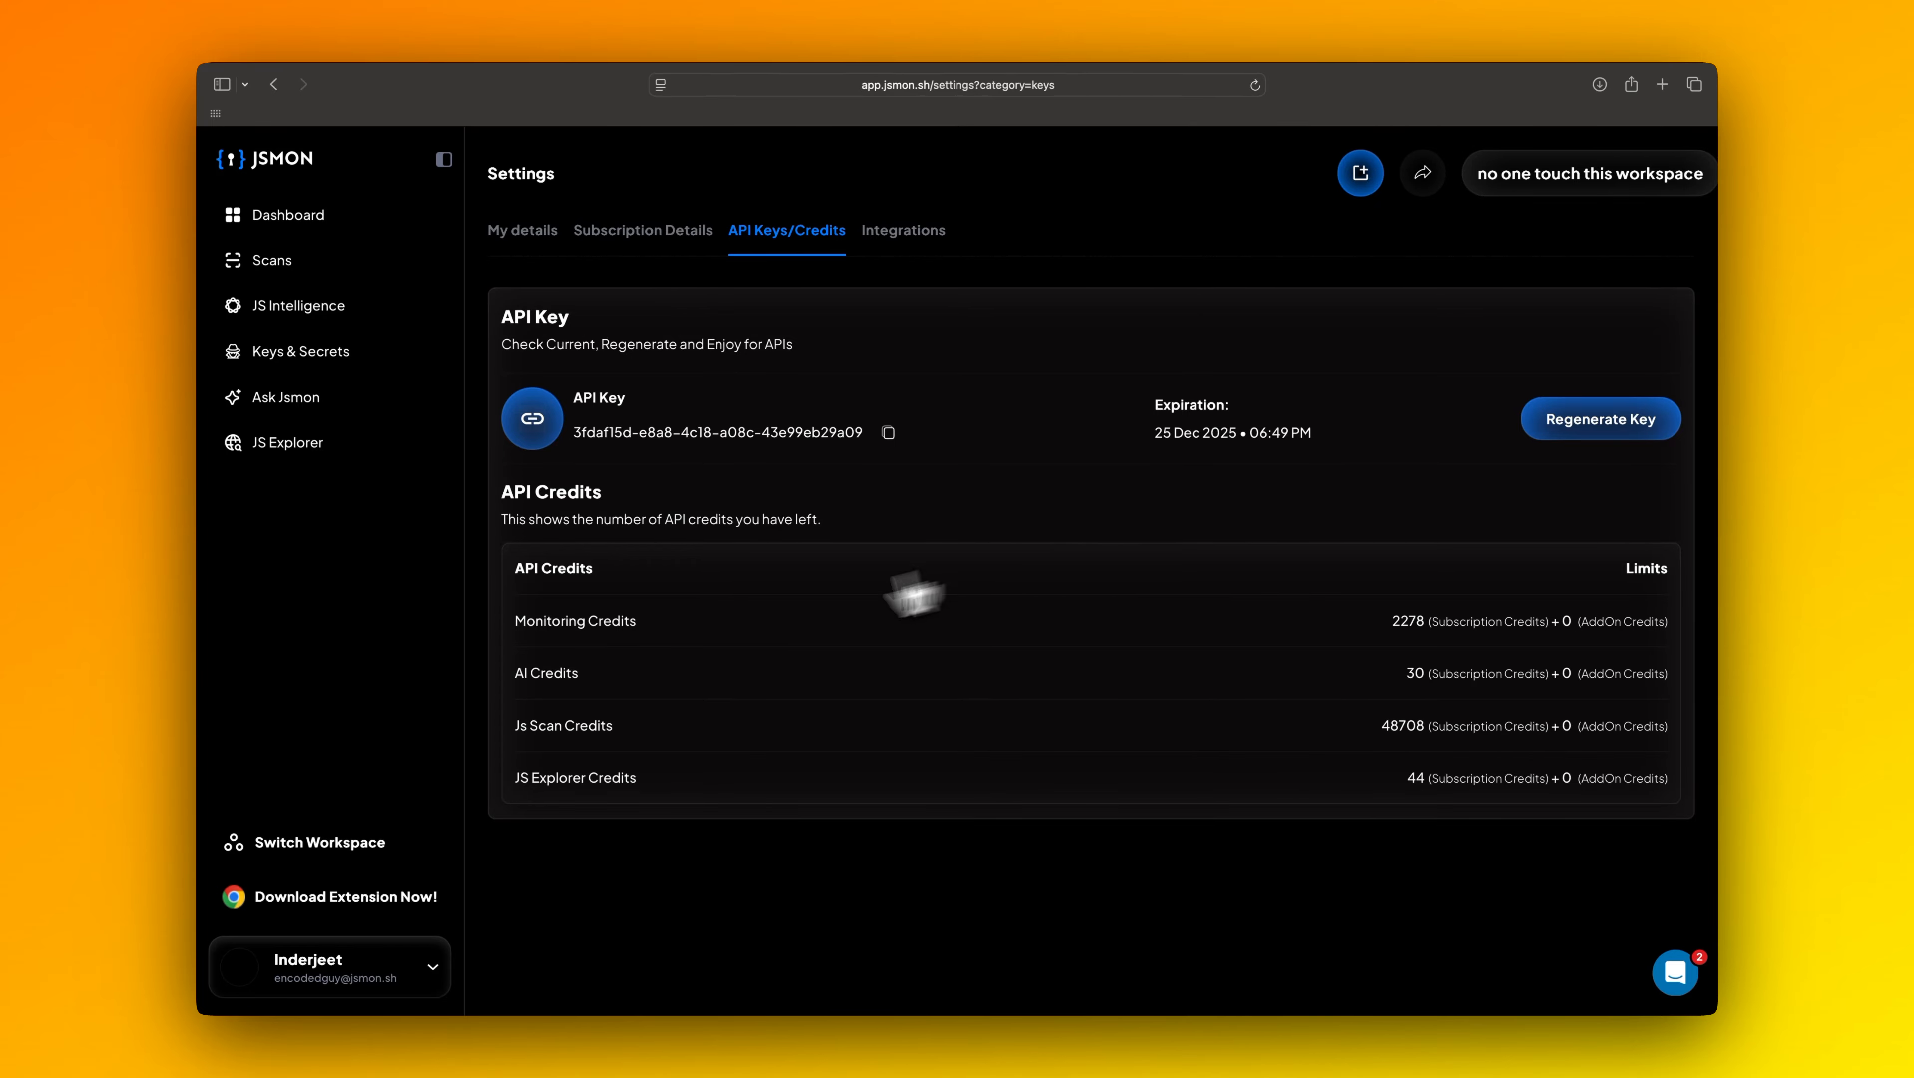
{"action": "key", "text": "ctrl+Left"}
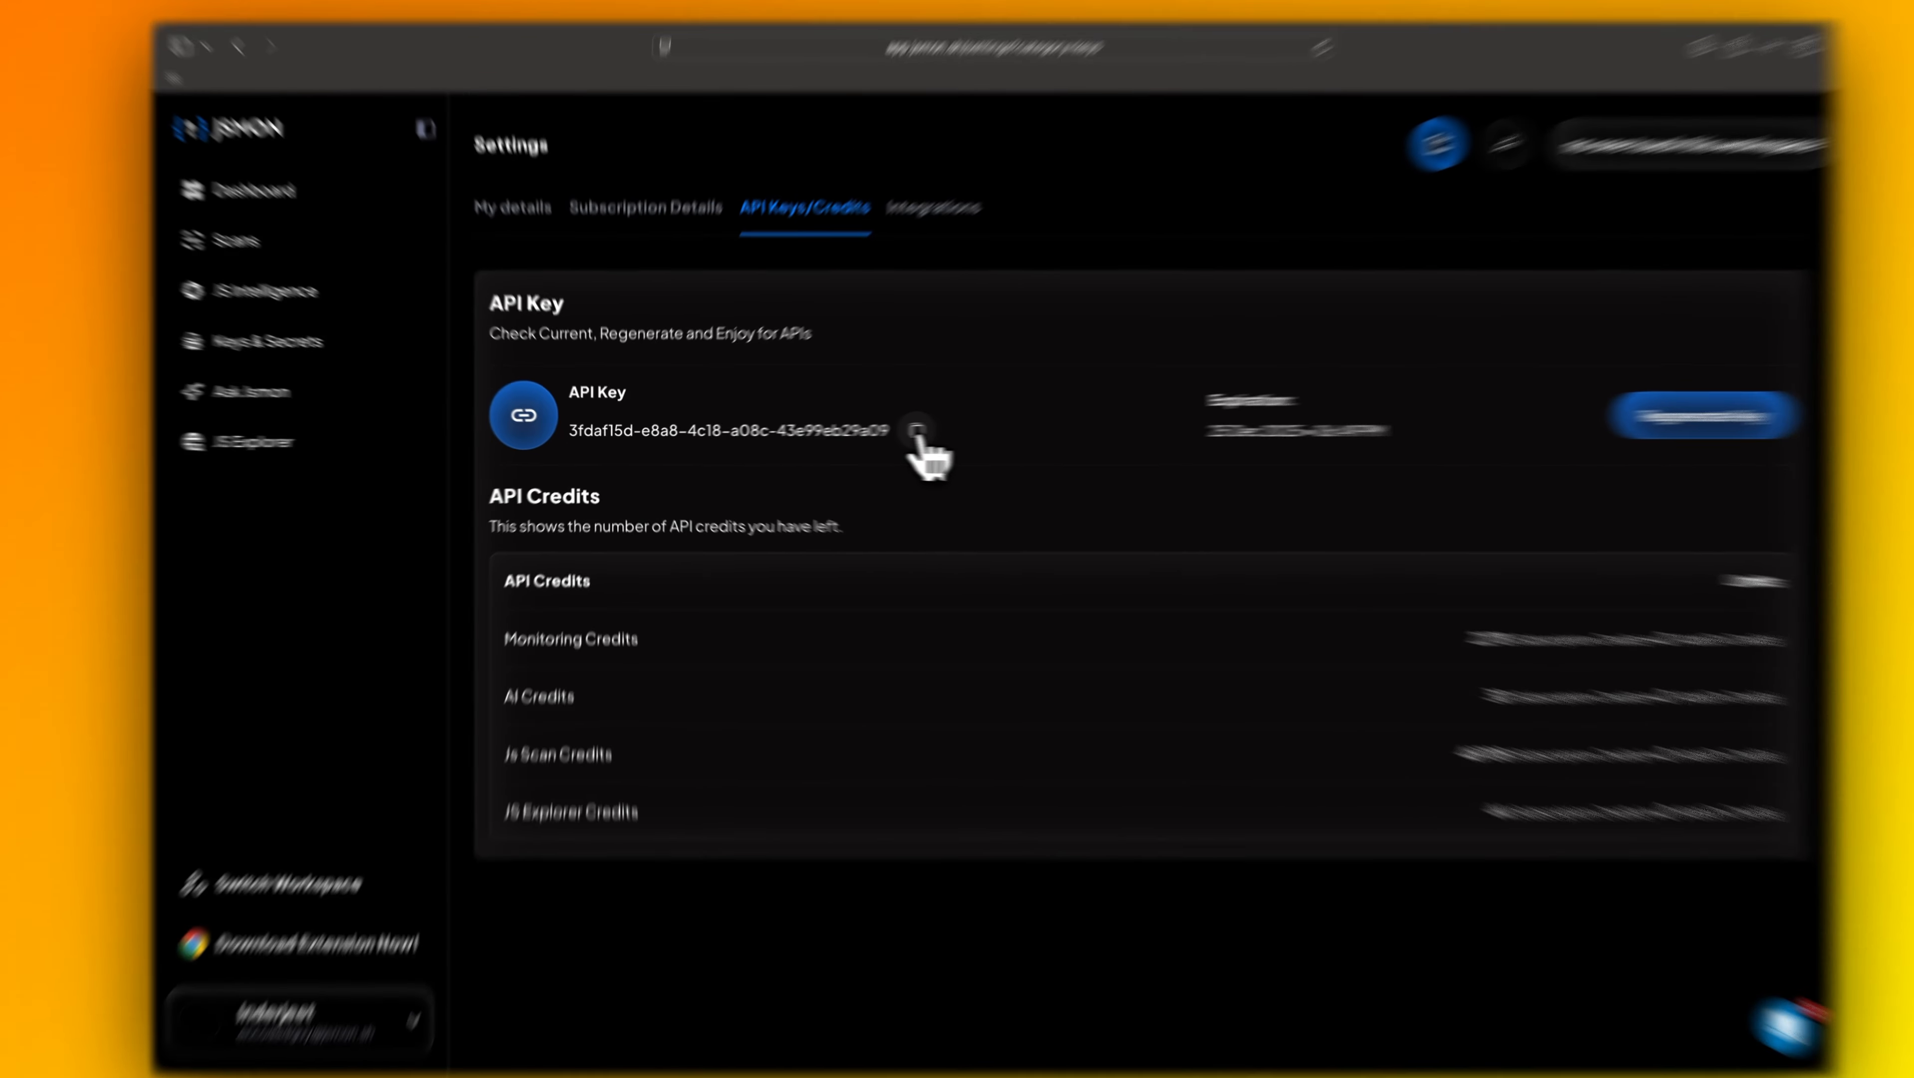
{"action": "left_click", "coordinate": [887, 436]}
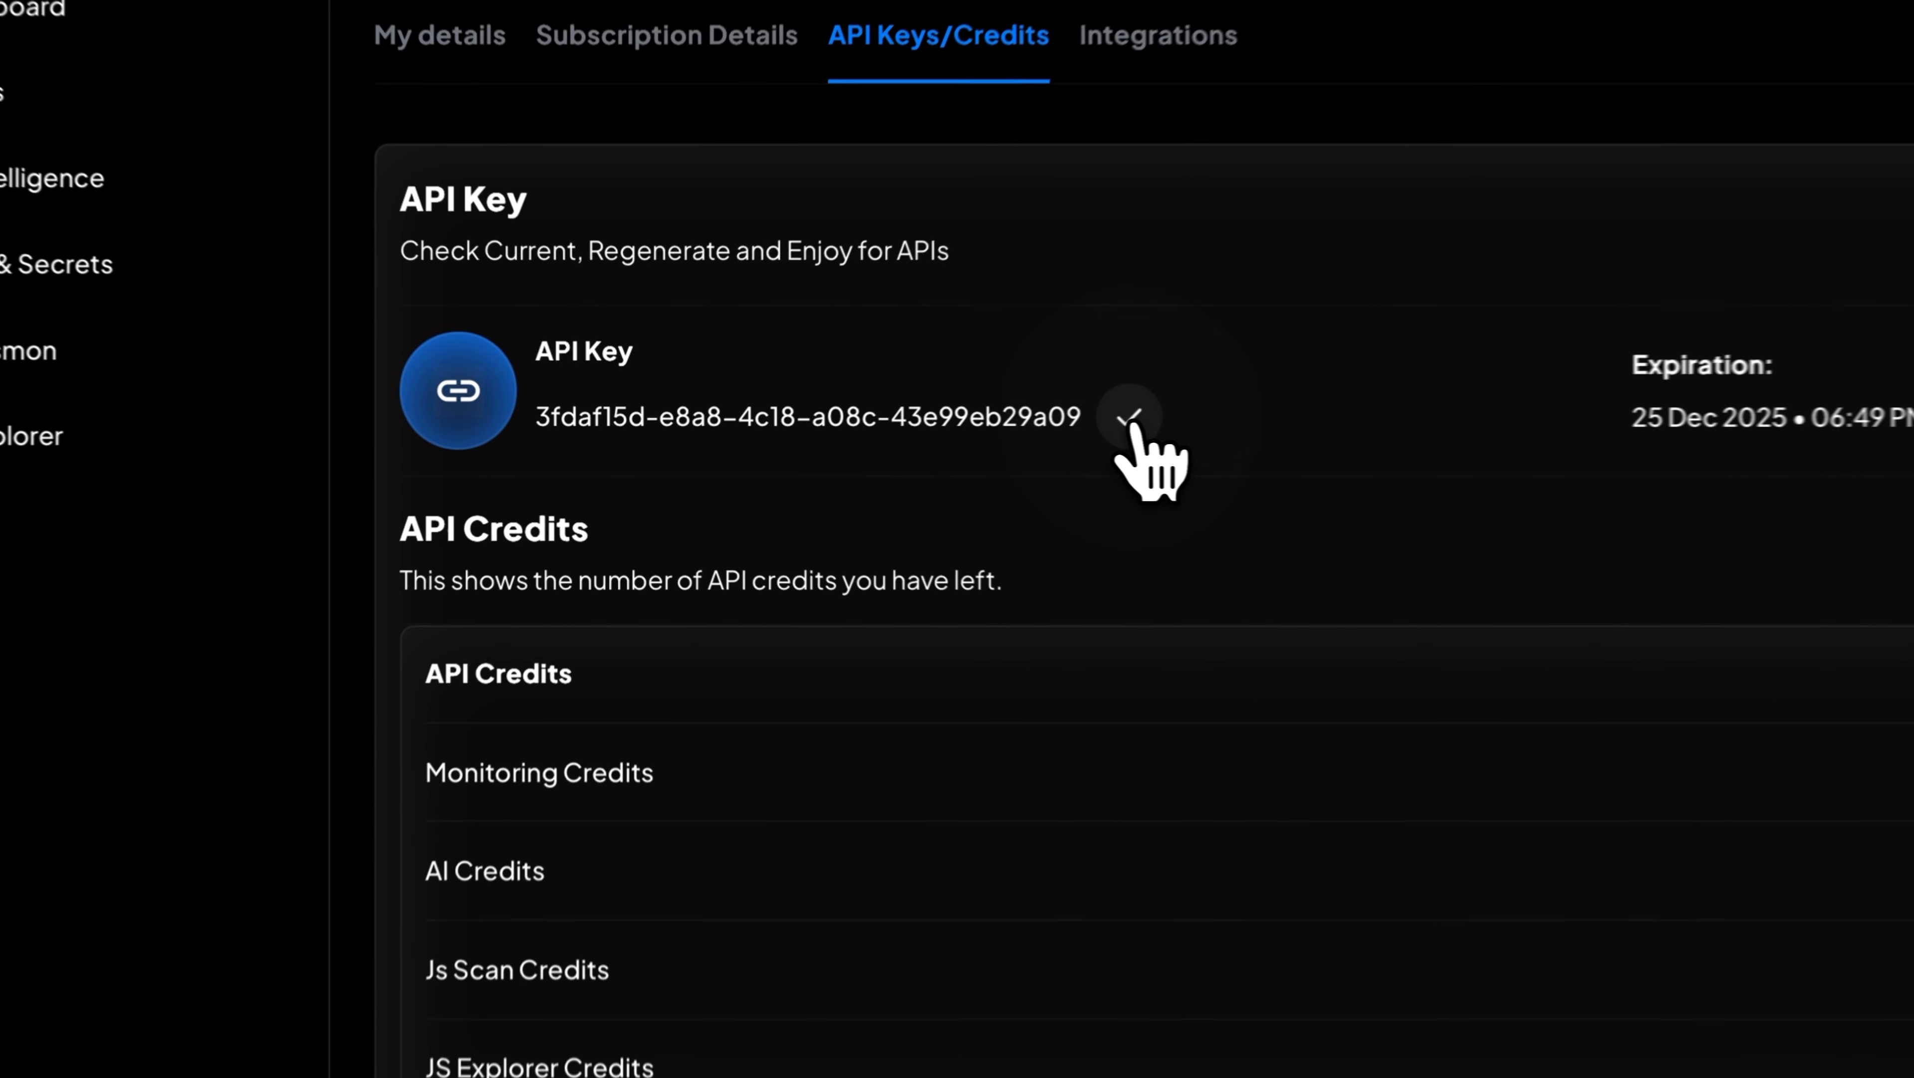
{"action": "key", "text": "ctrl+Left"}
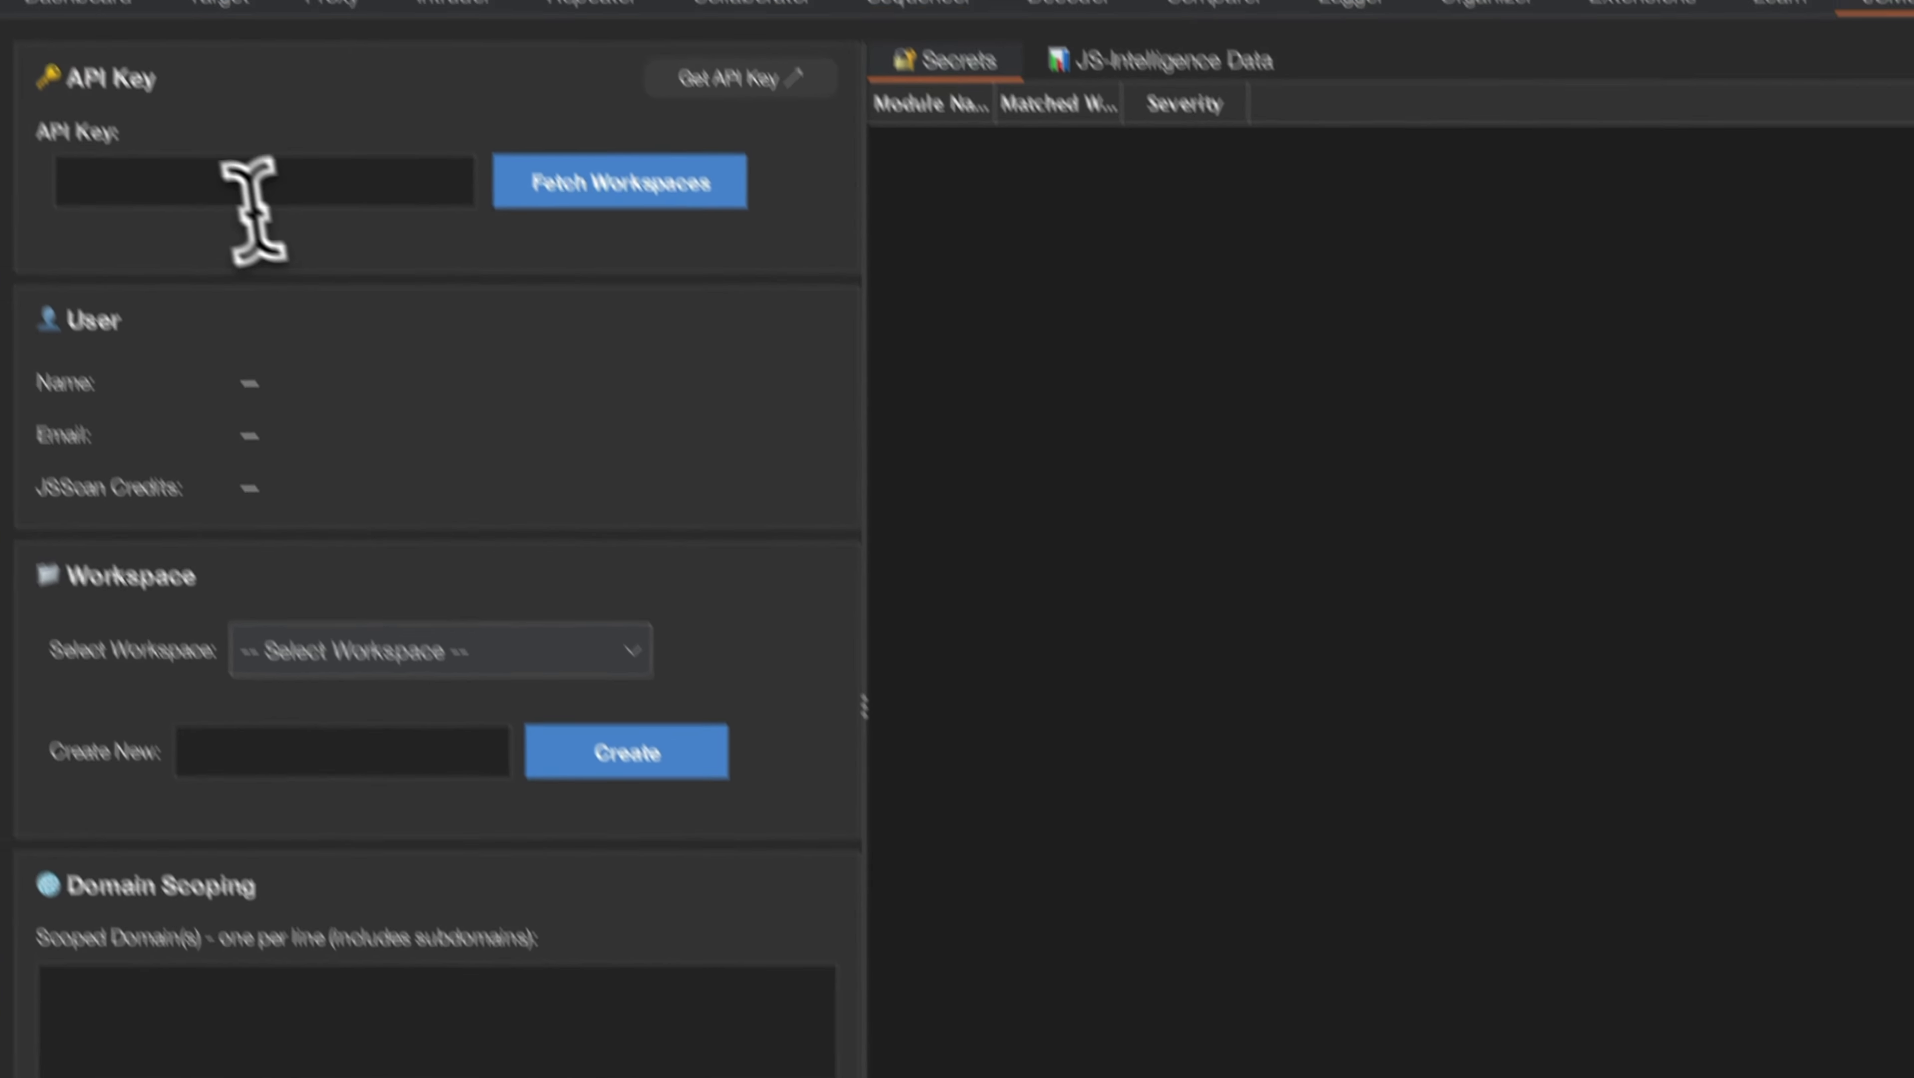
Paste the API key into the JSMon extension's API Key field in Burp Suite and fetch the workspaces.
{"action": "left_click", "coordinate": [256, 195]}
{"action": "key", "text": "super+v"}
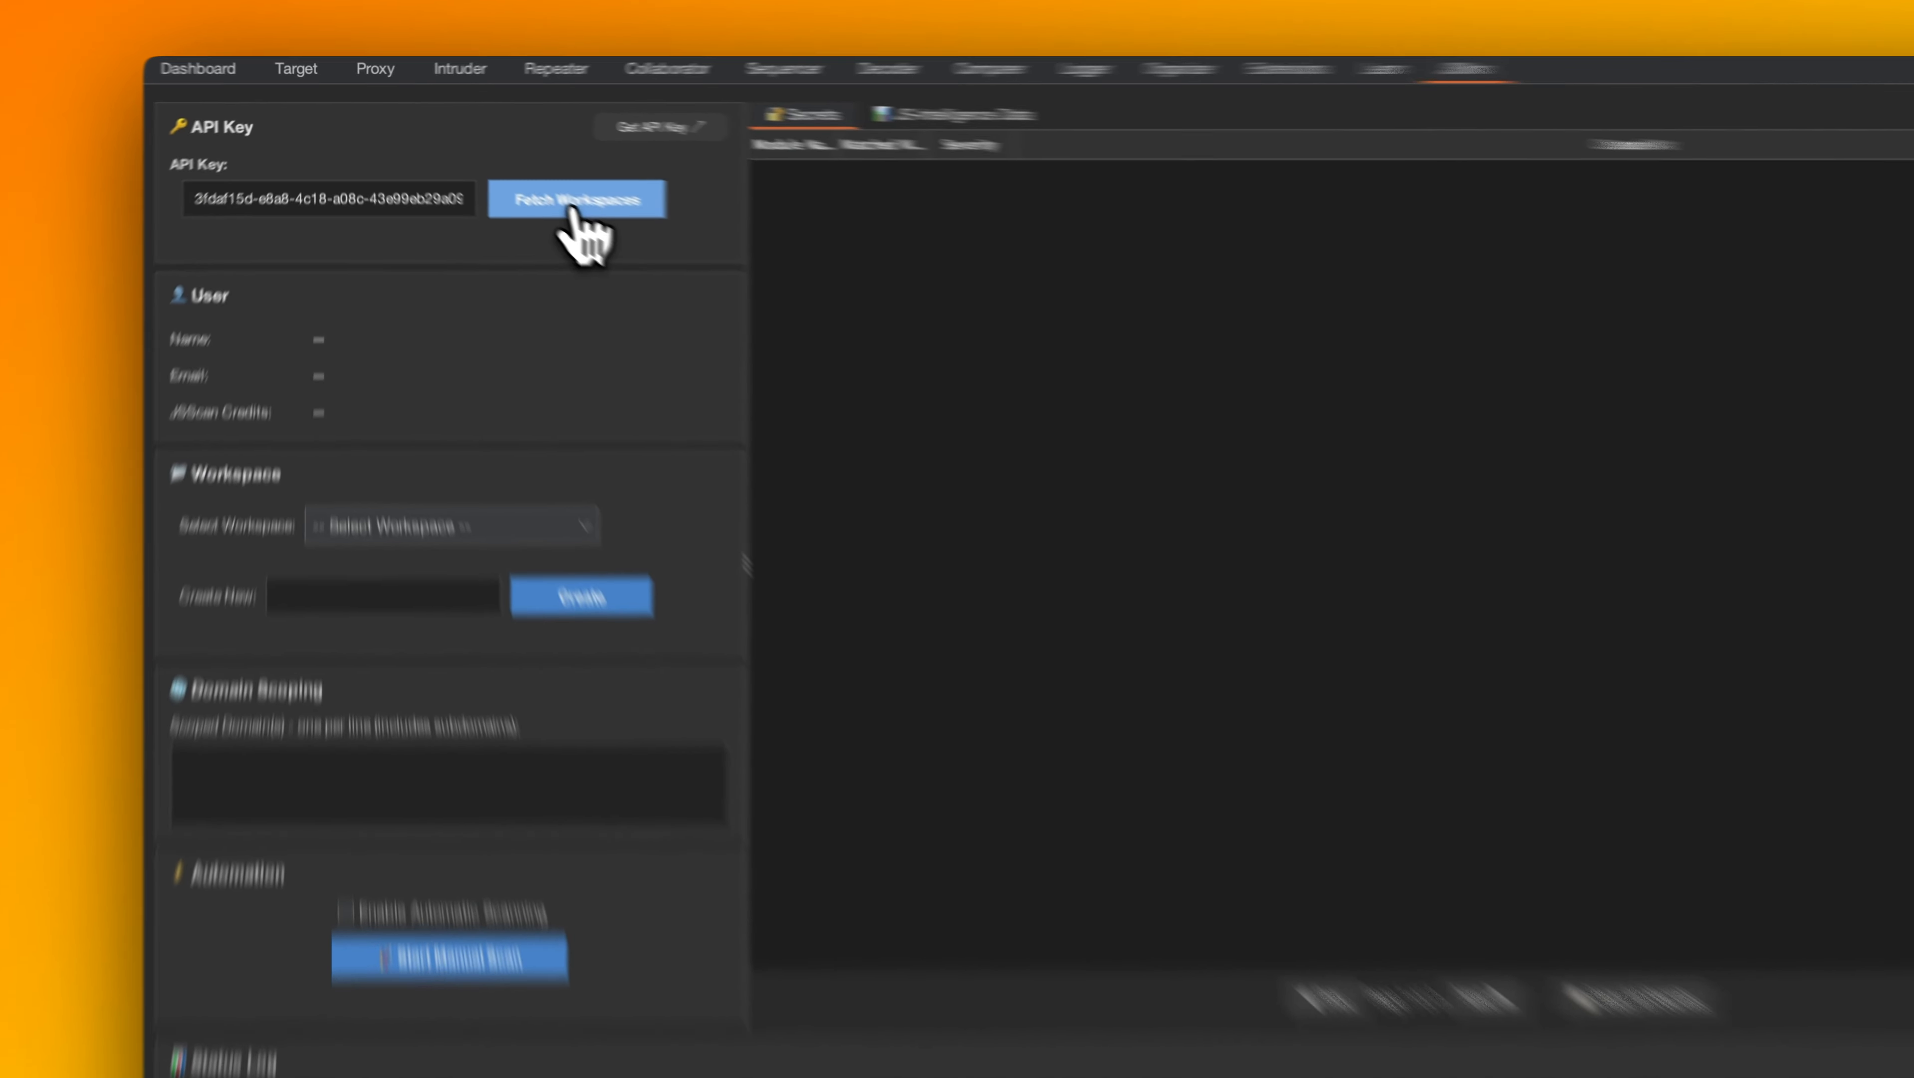
{"action": "left_click", "coordinate": [533, 181]}
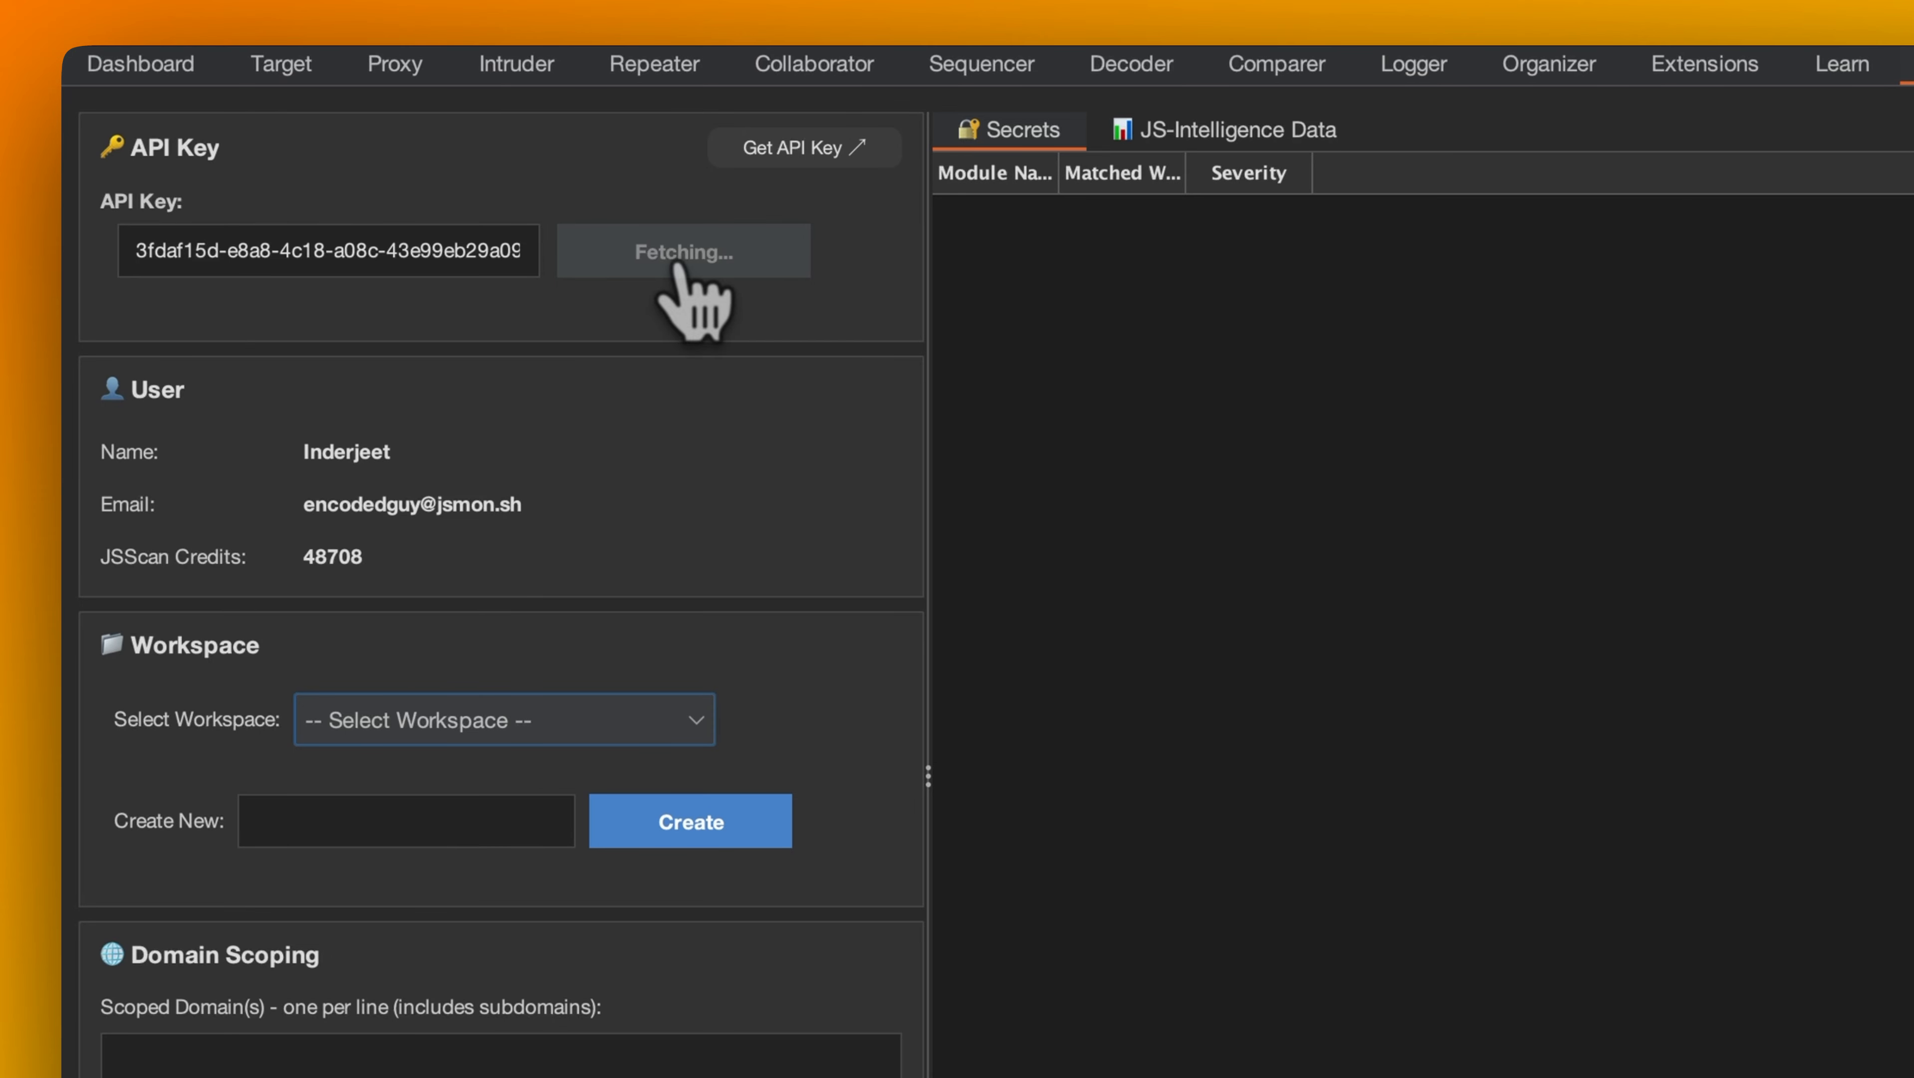
Create a new JSMon workspace named "Burpsuite Extension".
{"action": "left_click", "coordinate": [528, 713]}
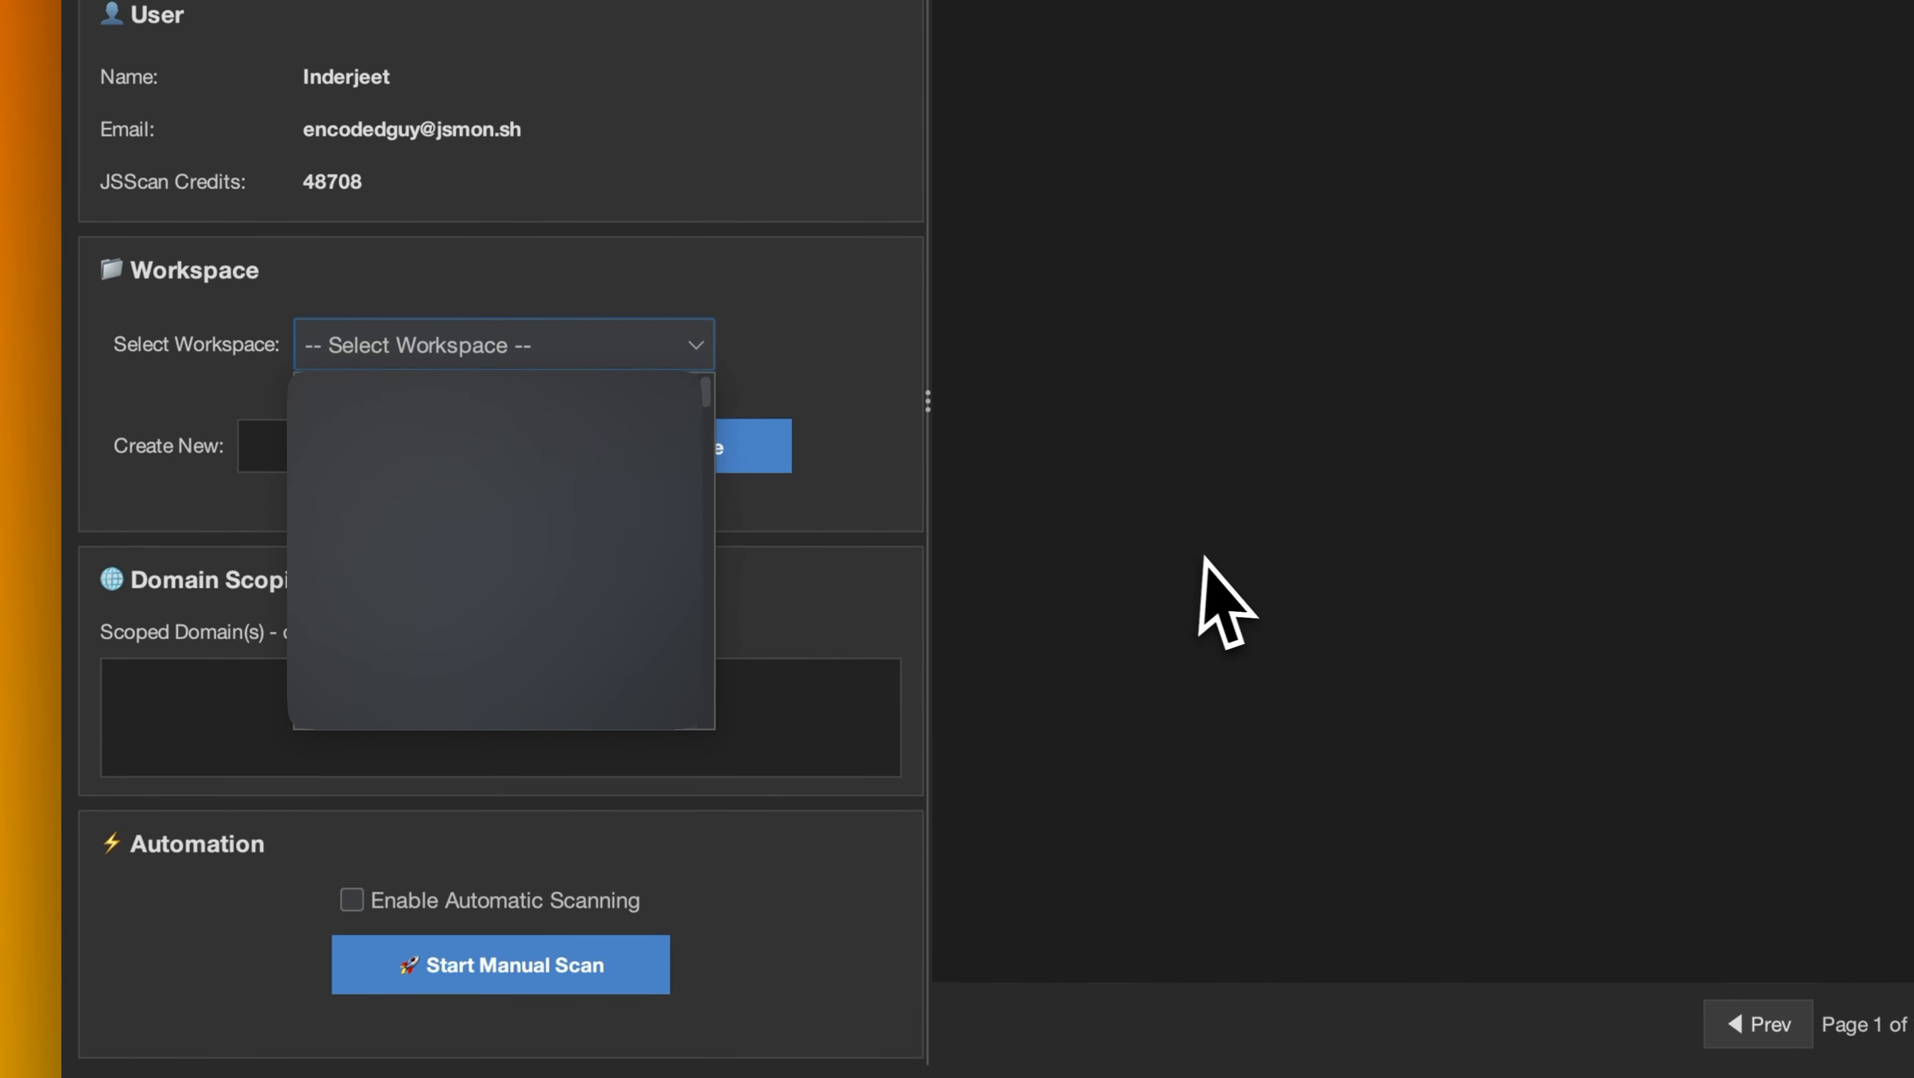
{"action": "left_click", "coordinate": [557, 459]}
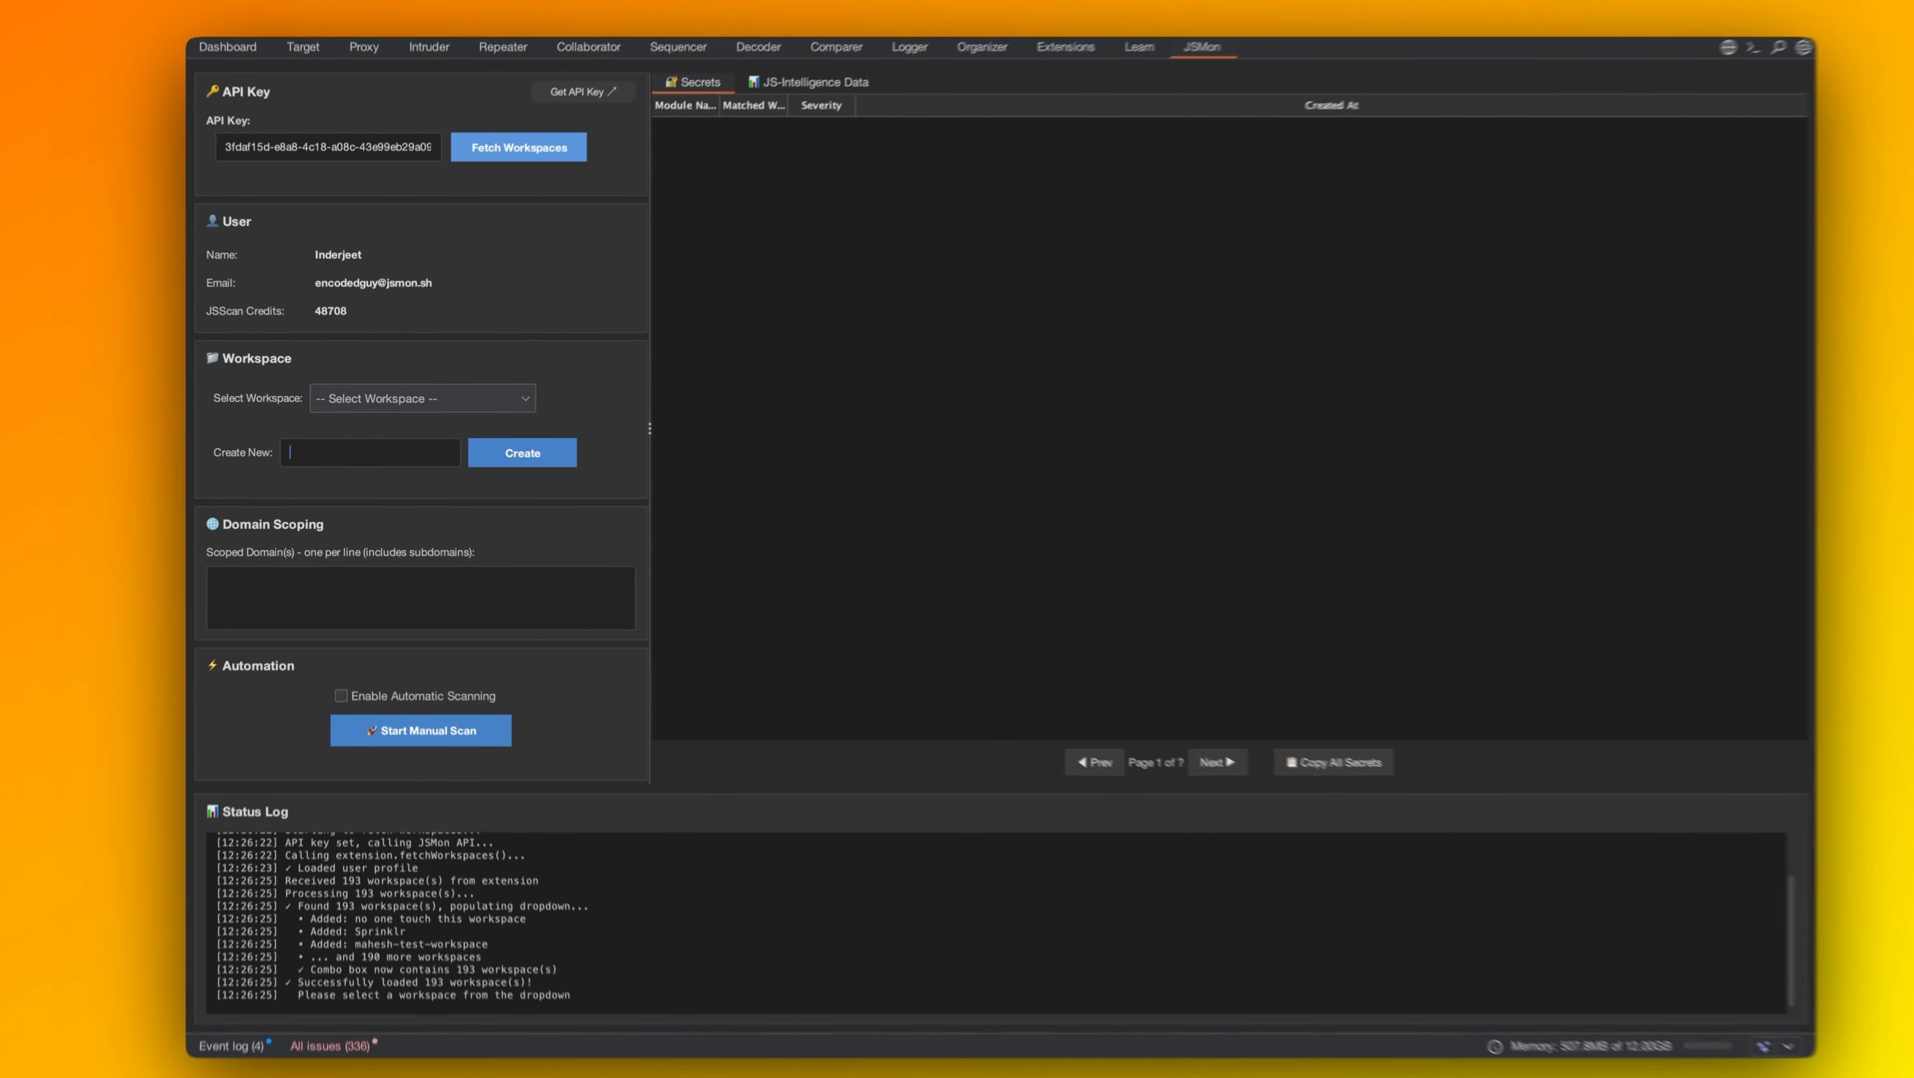
{"action": "type", "text": "Burpsuite Extension"}
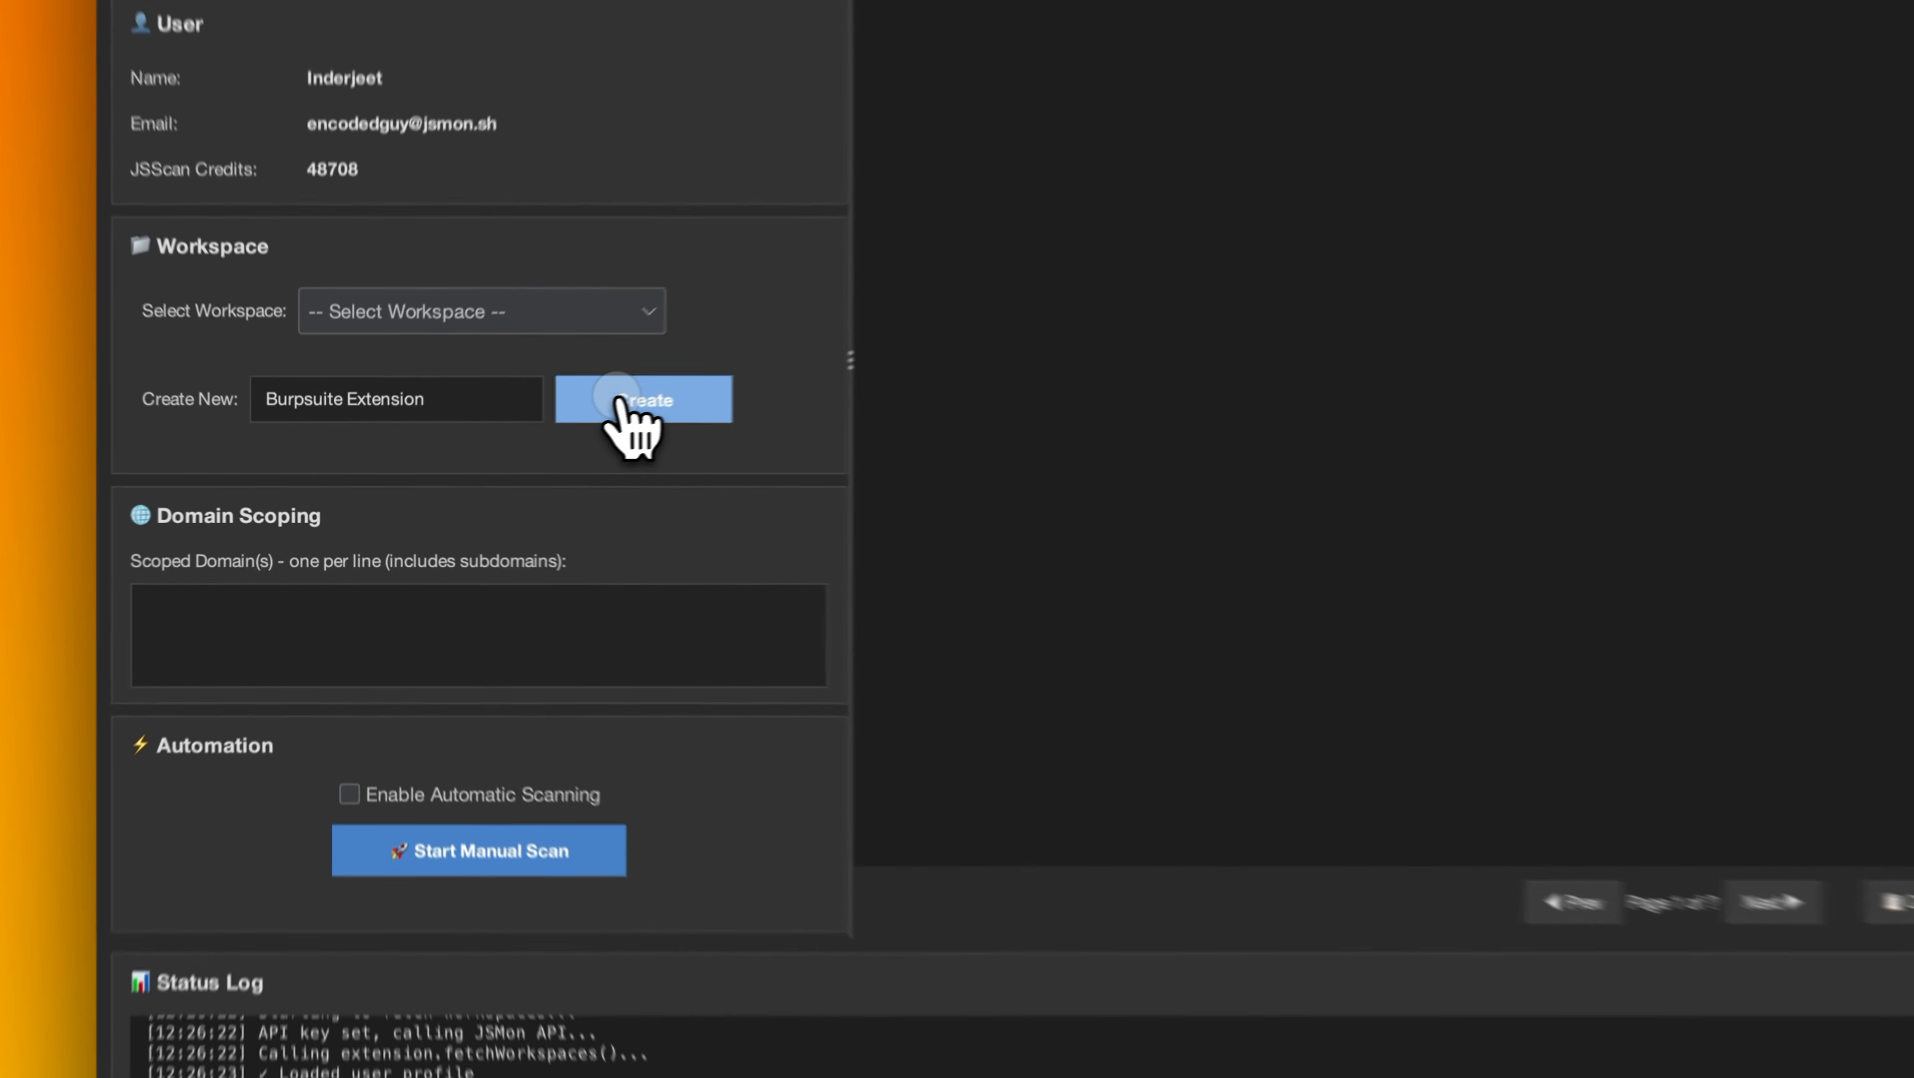
{"action": "left_click", "coordinate": [500, 453]}
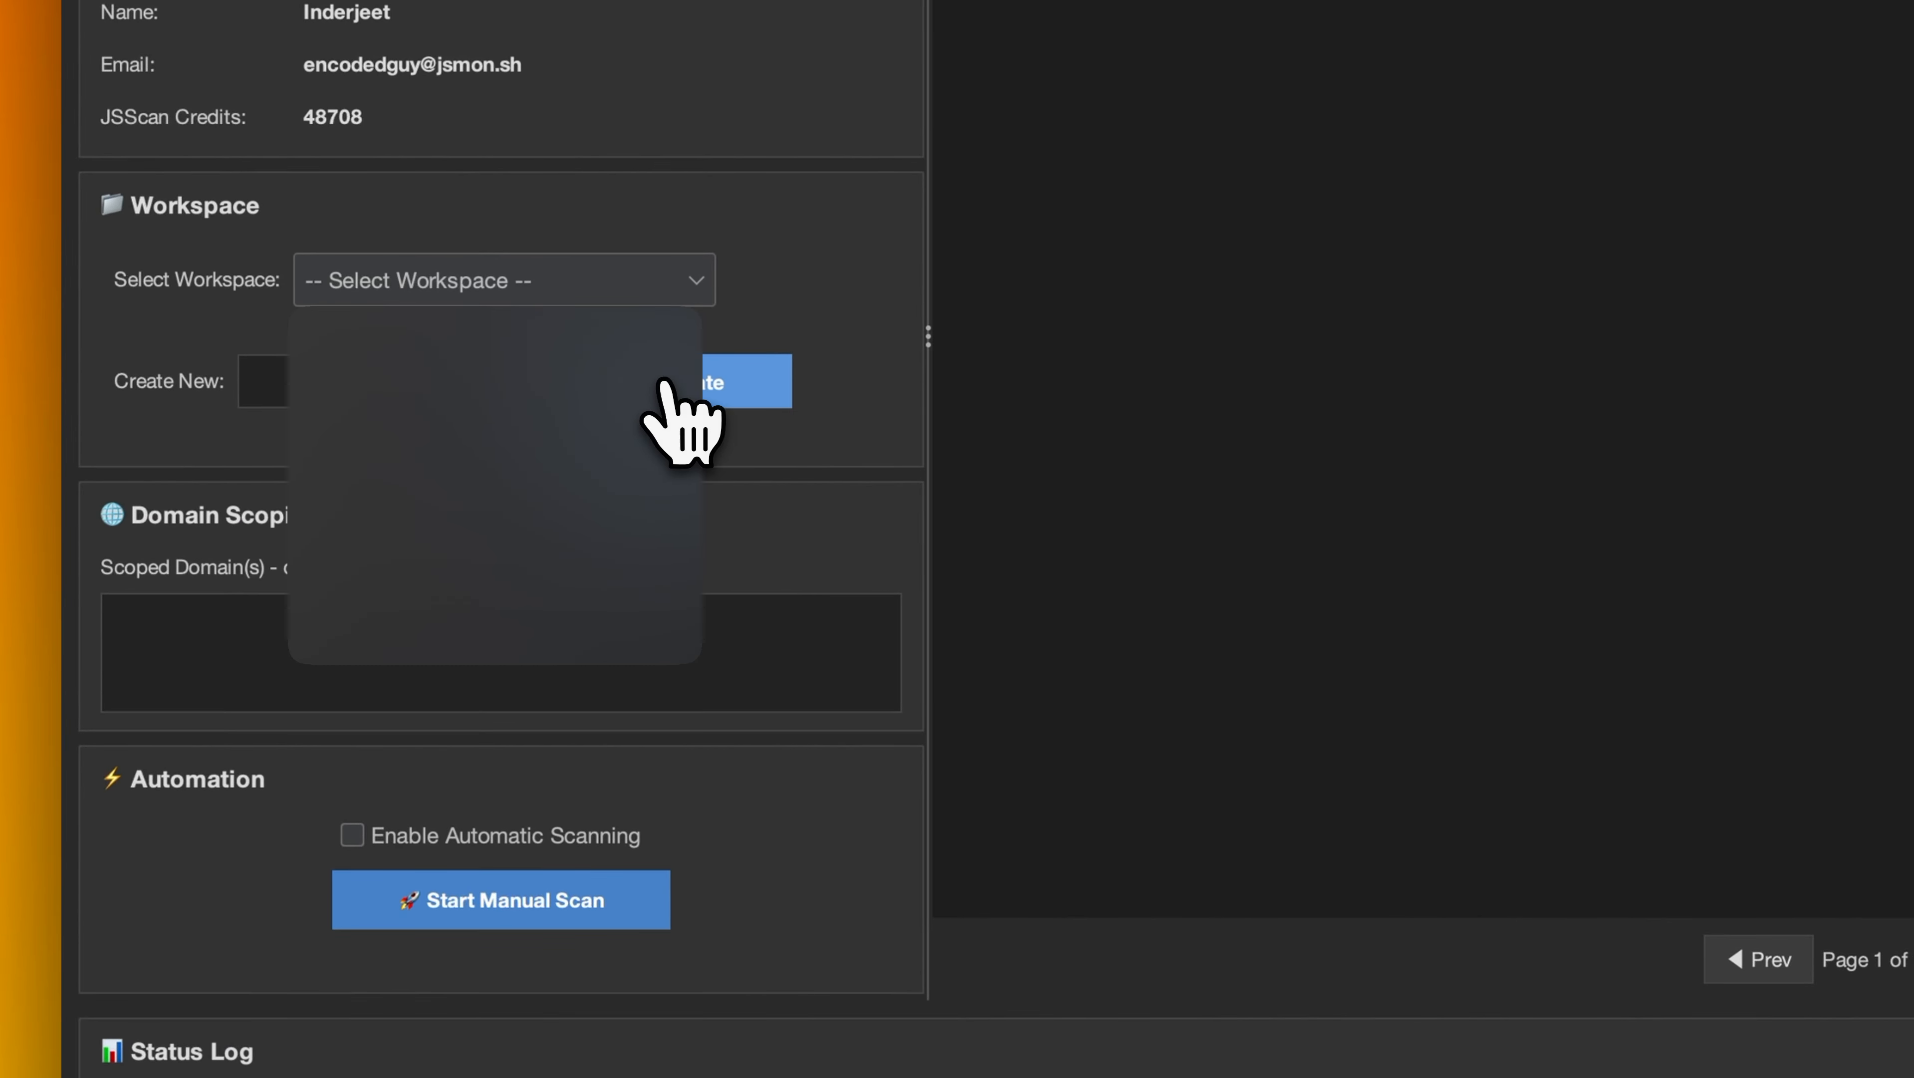
Select the Burpsuite Extension workspace and enable automatic scanning.
{"action": "left_click", "coordinate": [695, 293]}
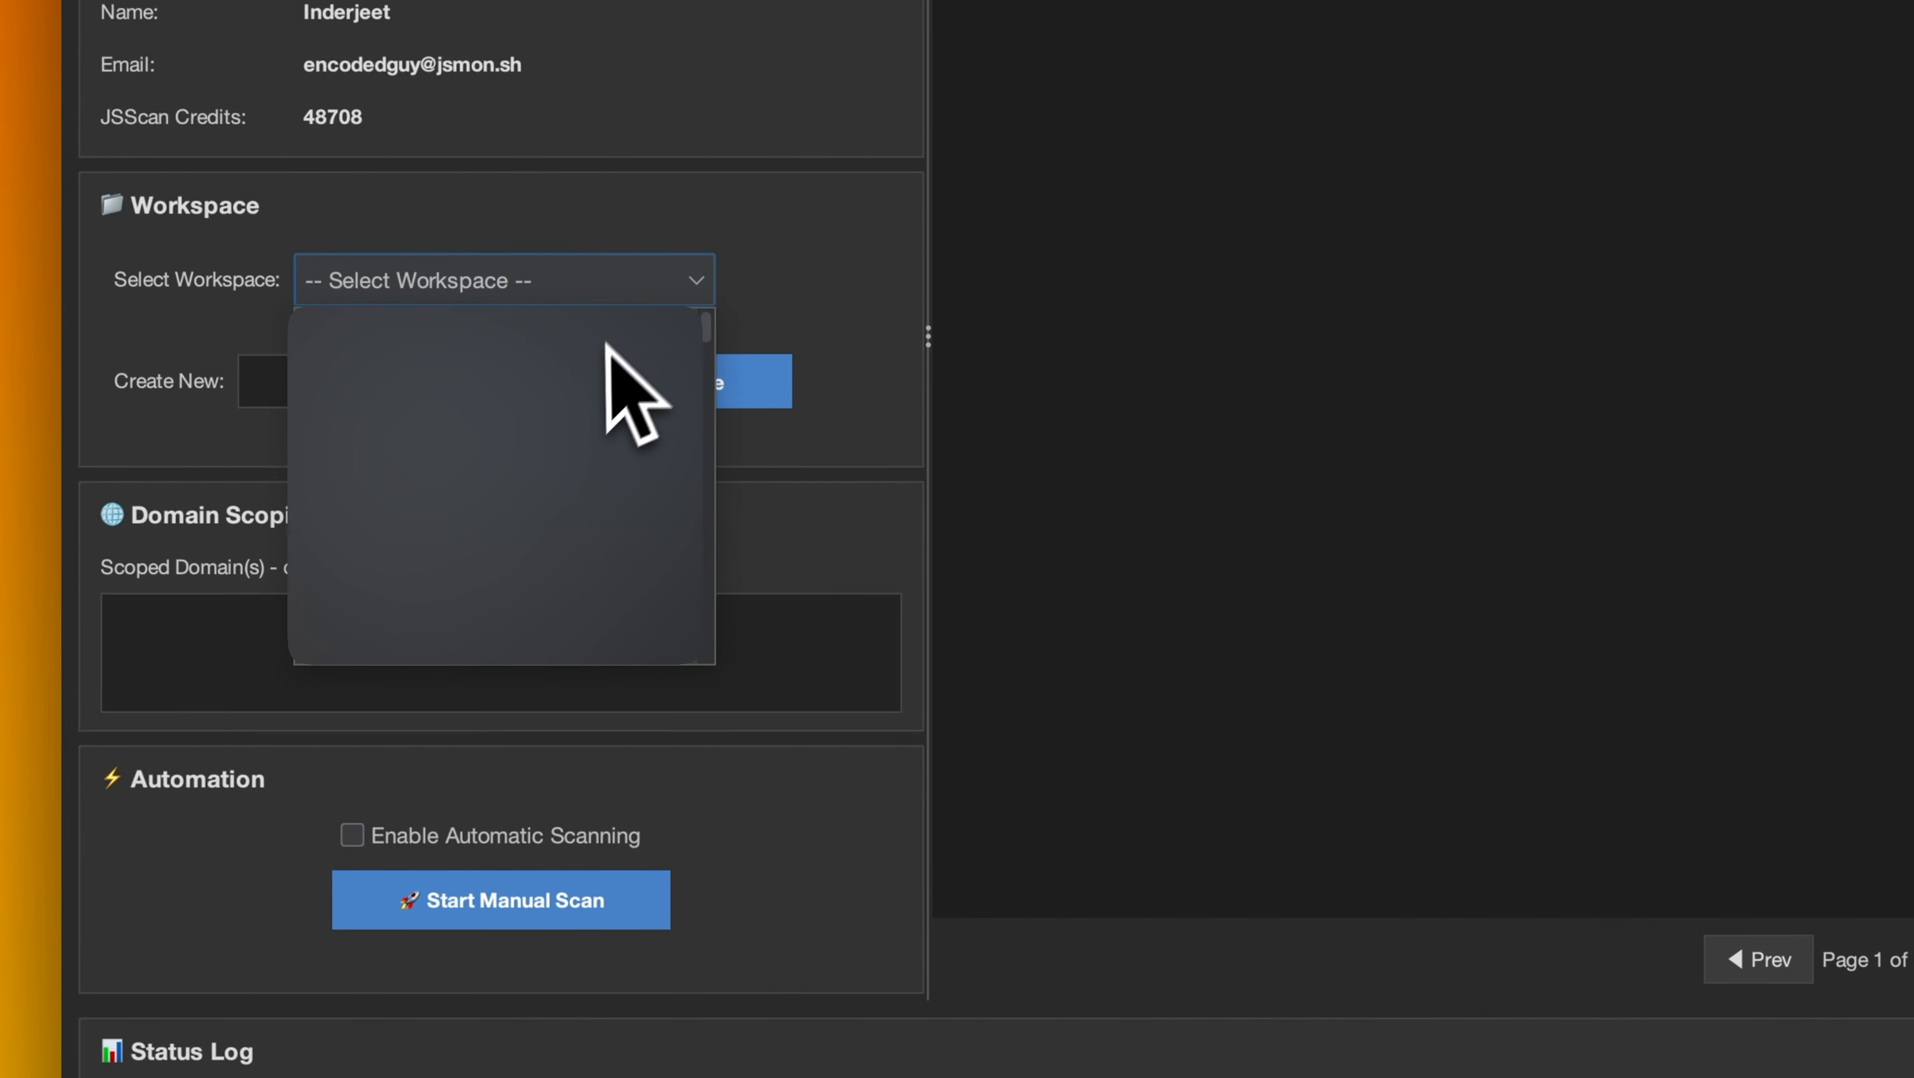
{"action": "left_click", "coordinate": [557, 401]}
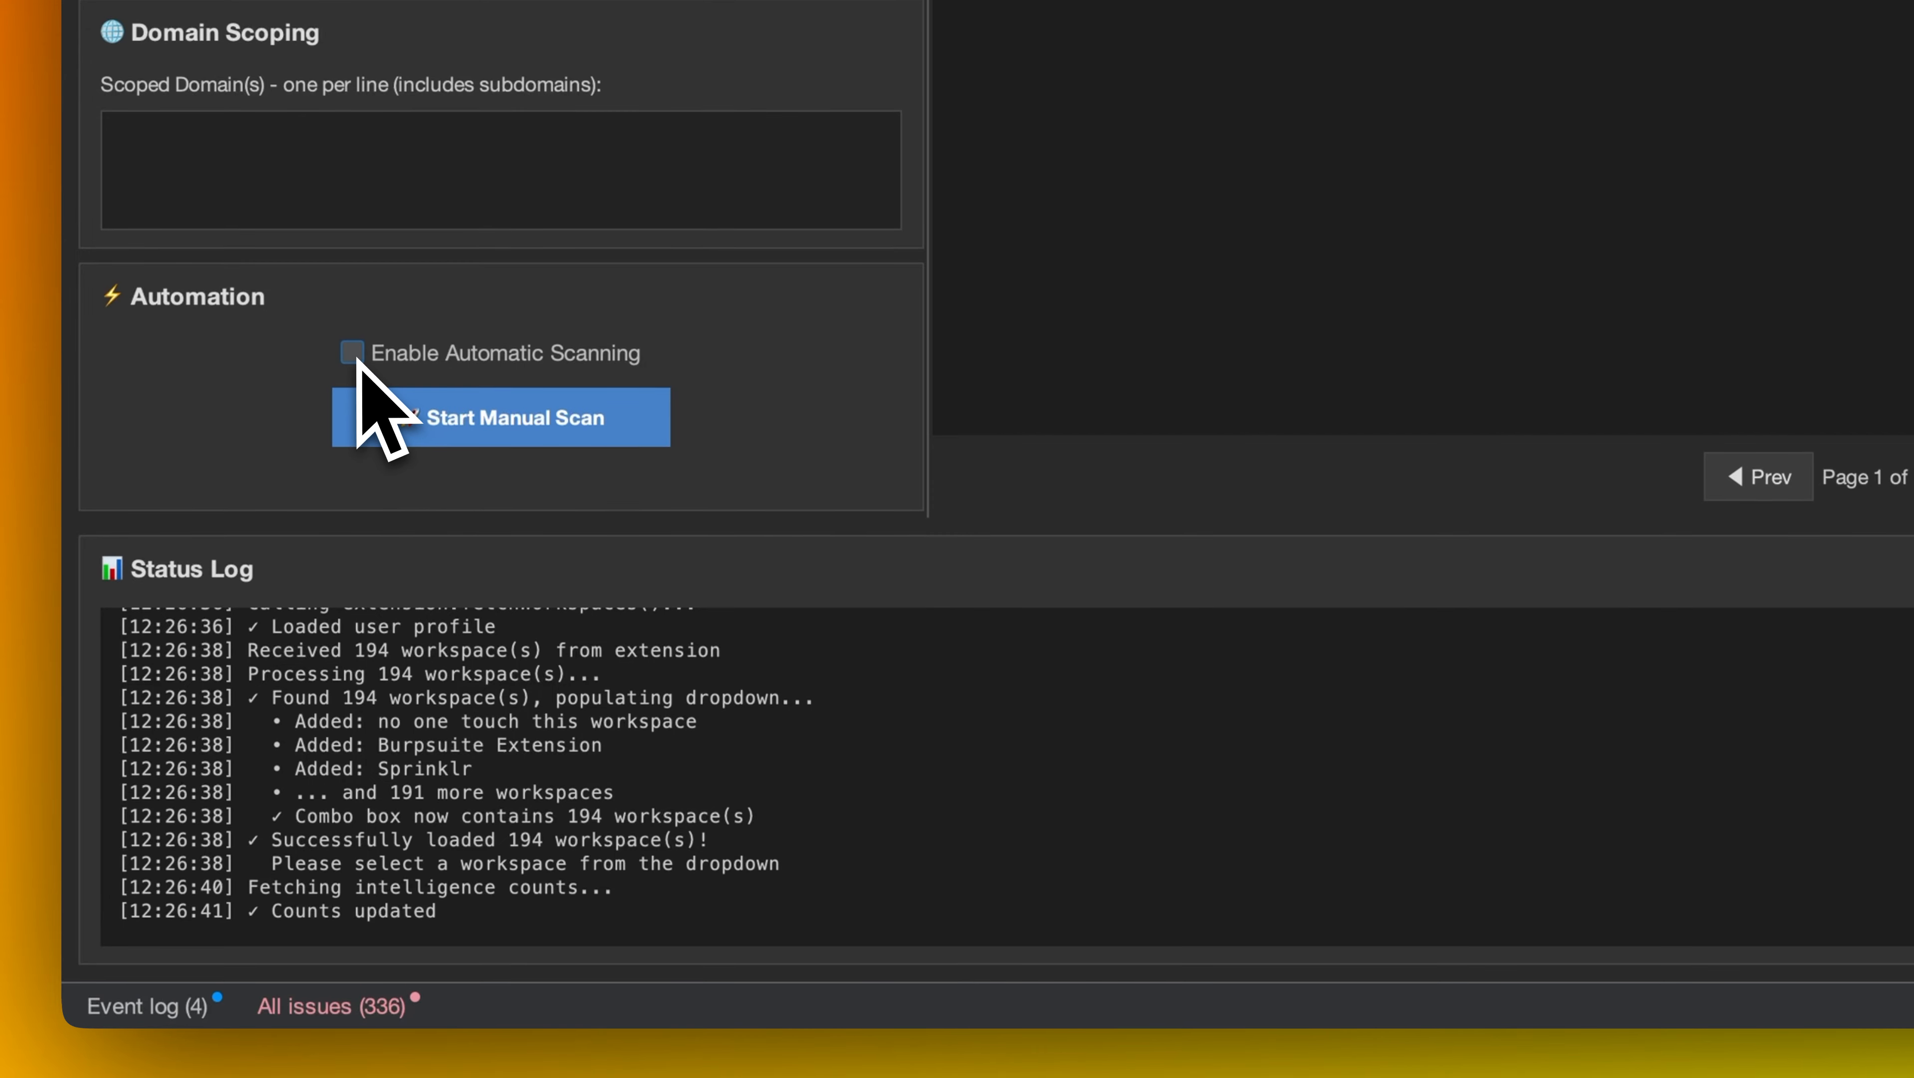
{"action": "left_click", "coordinate": [355, 358]}
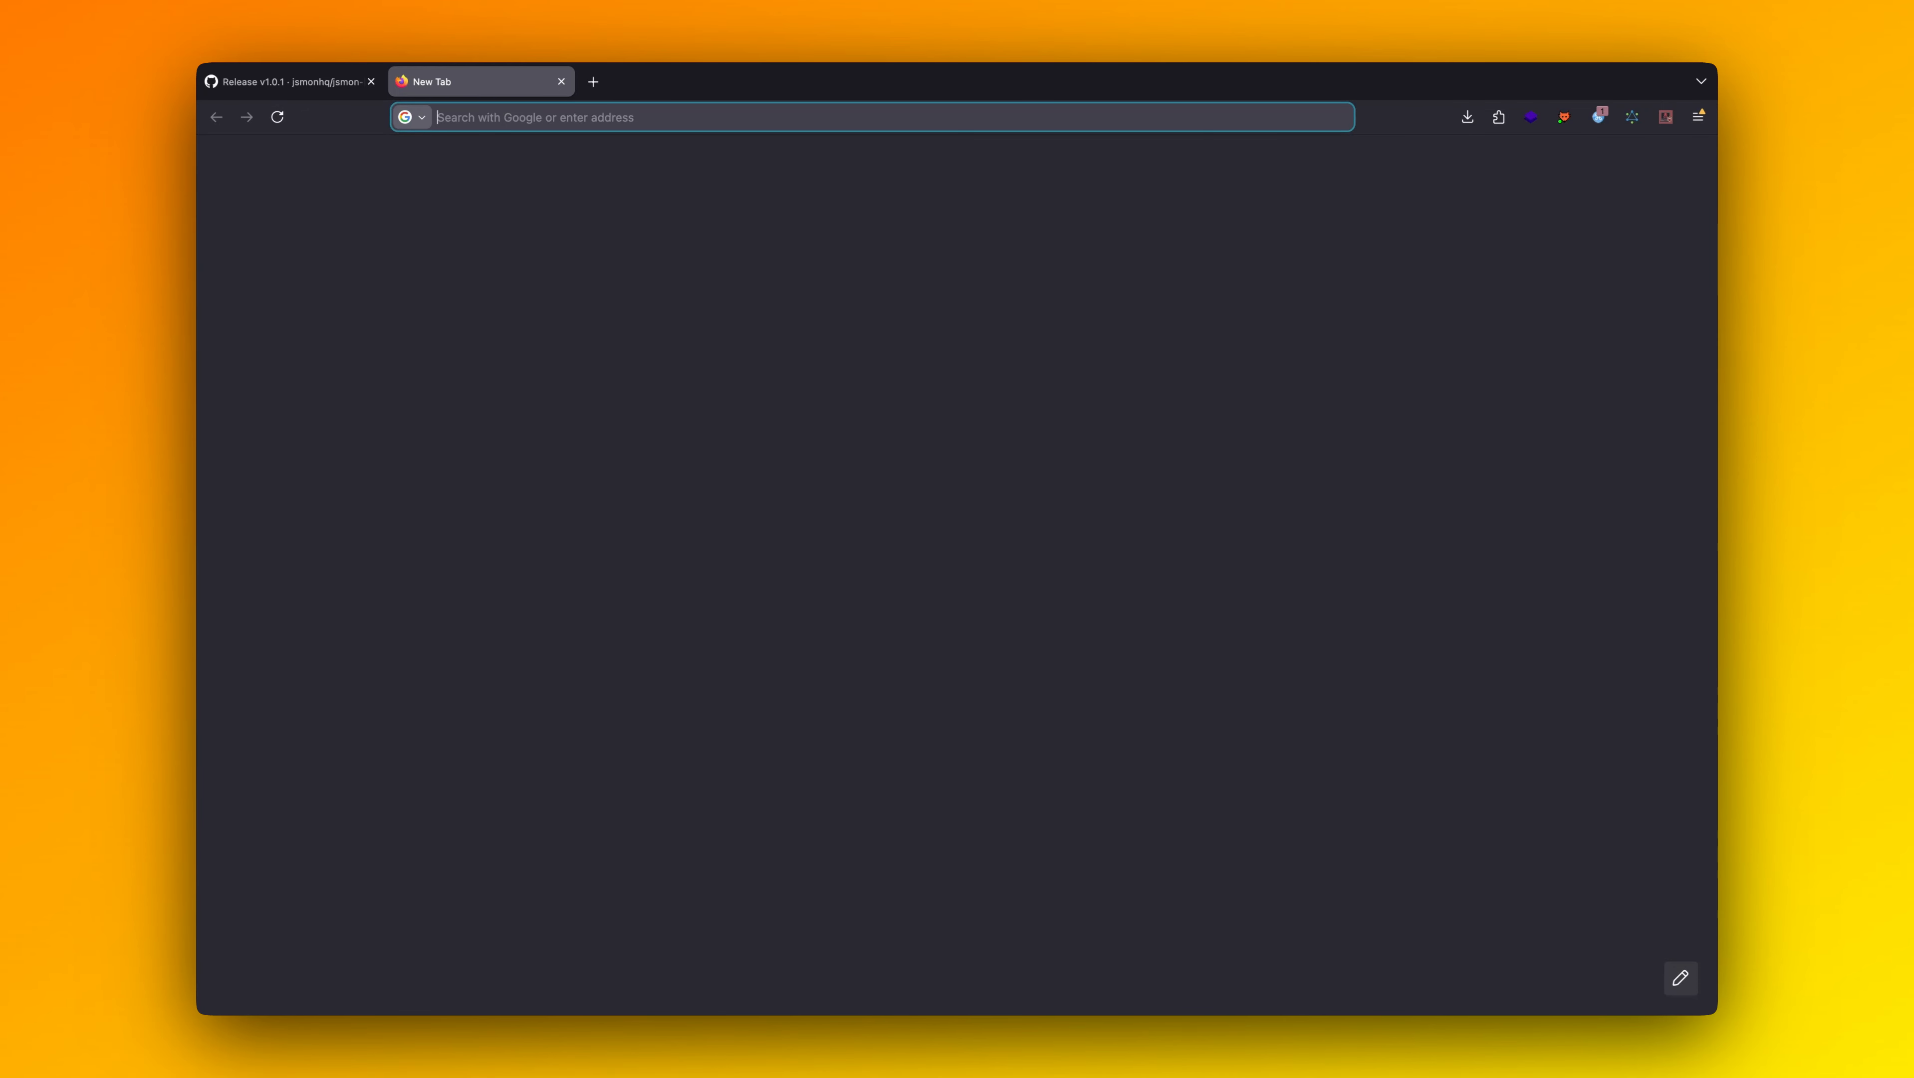
Open shopify.com and hackerone.com in separate tabs of the web browser.
{"action": "type", "text": "shopify.com"}
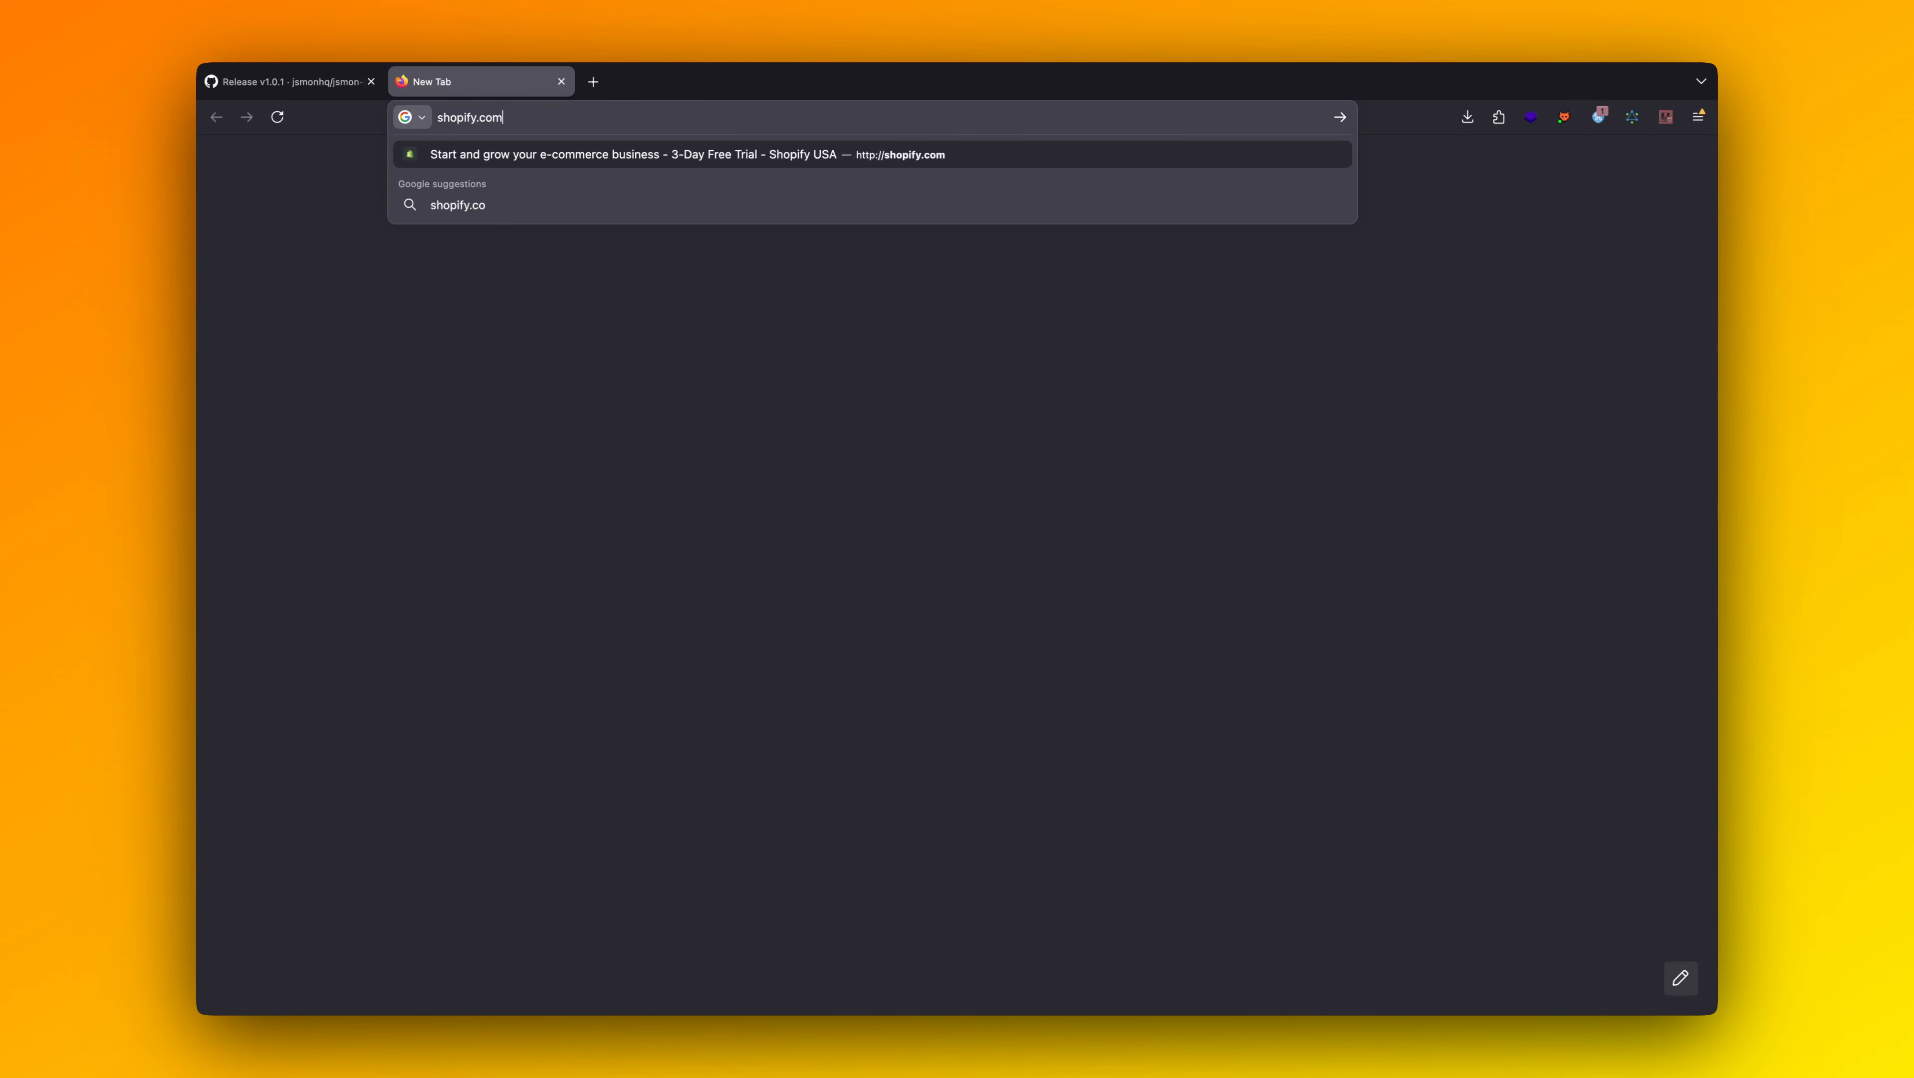
{"action": "key", "text": "Return"}
{"action": "key", "text": "ctrl+t"}
{"action": "type", "text": "hackerone.c"}
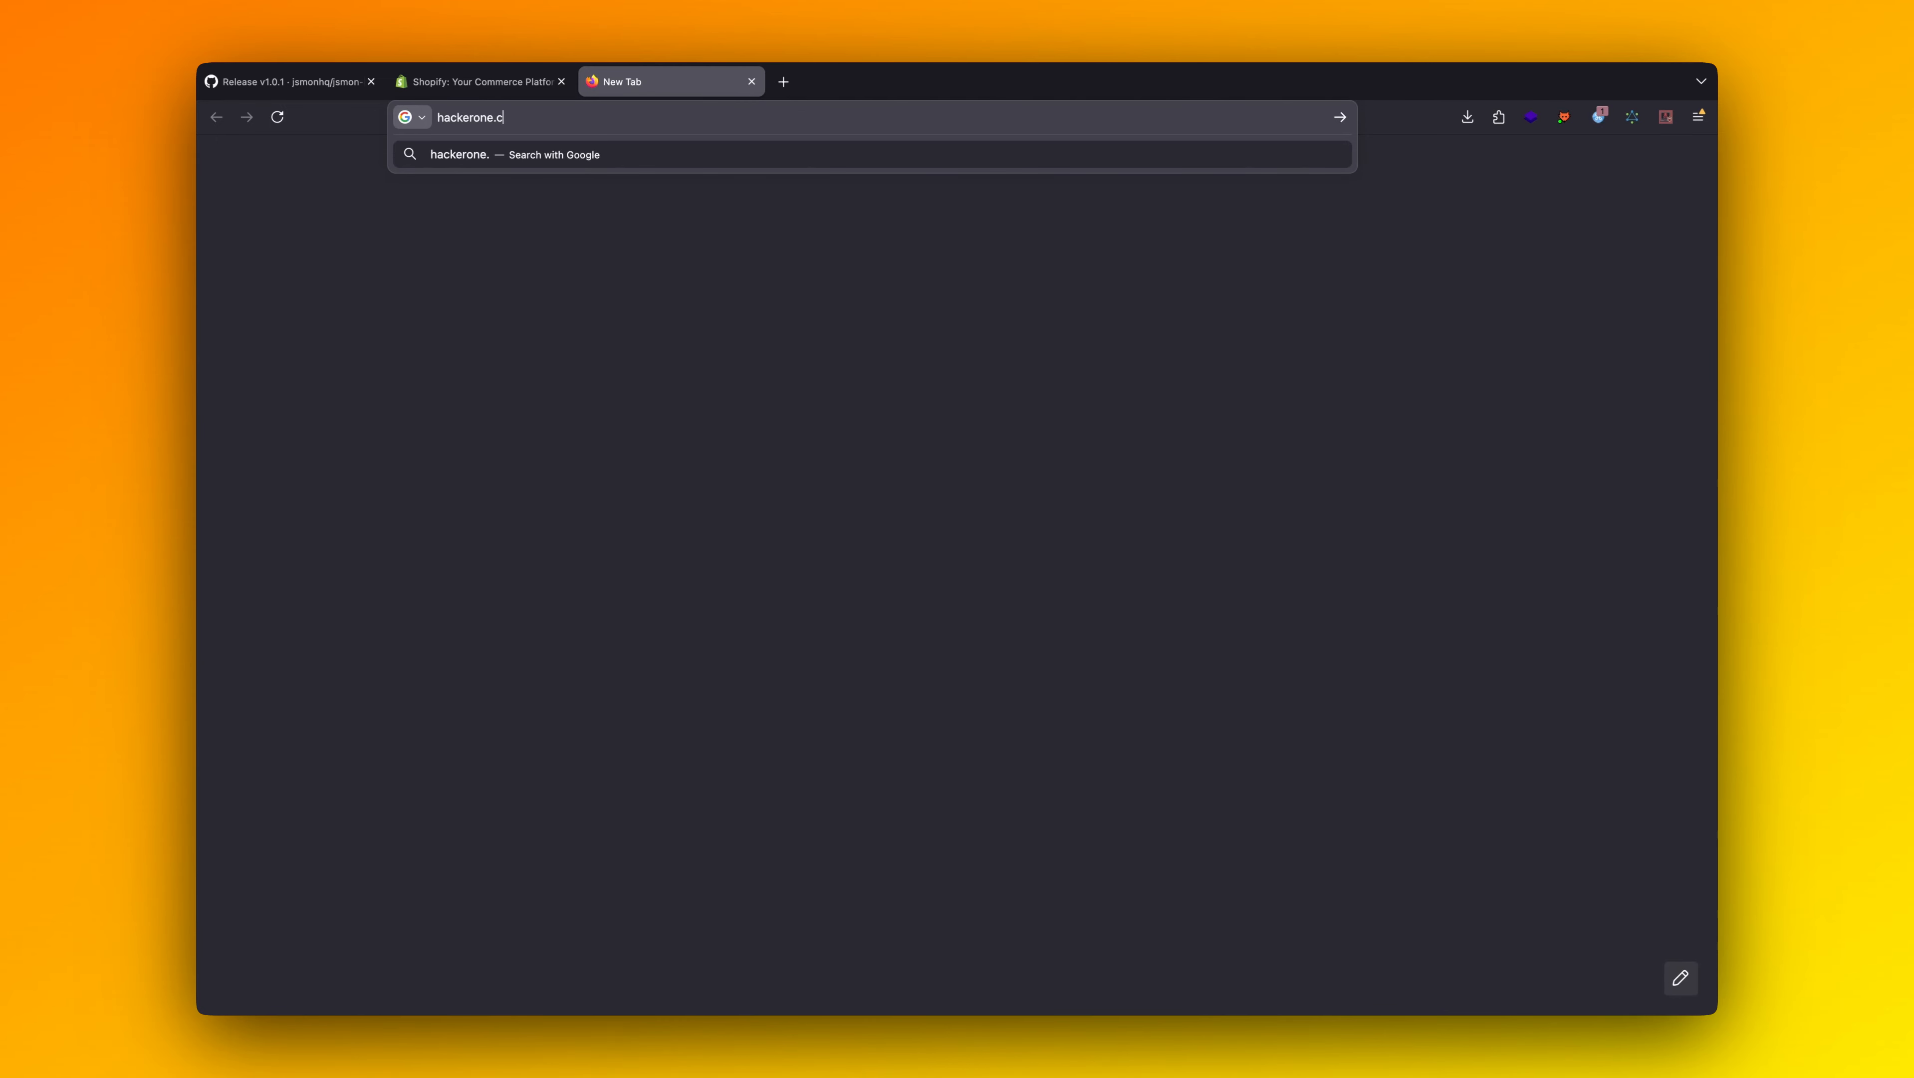
{"action": "type", "text": "om"}
{"action": "key", "text": "Return"}
Search the web for "indi" in another new browser tab.
{"action": "key", "text": "ctrl+t"}
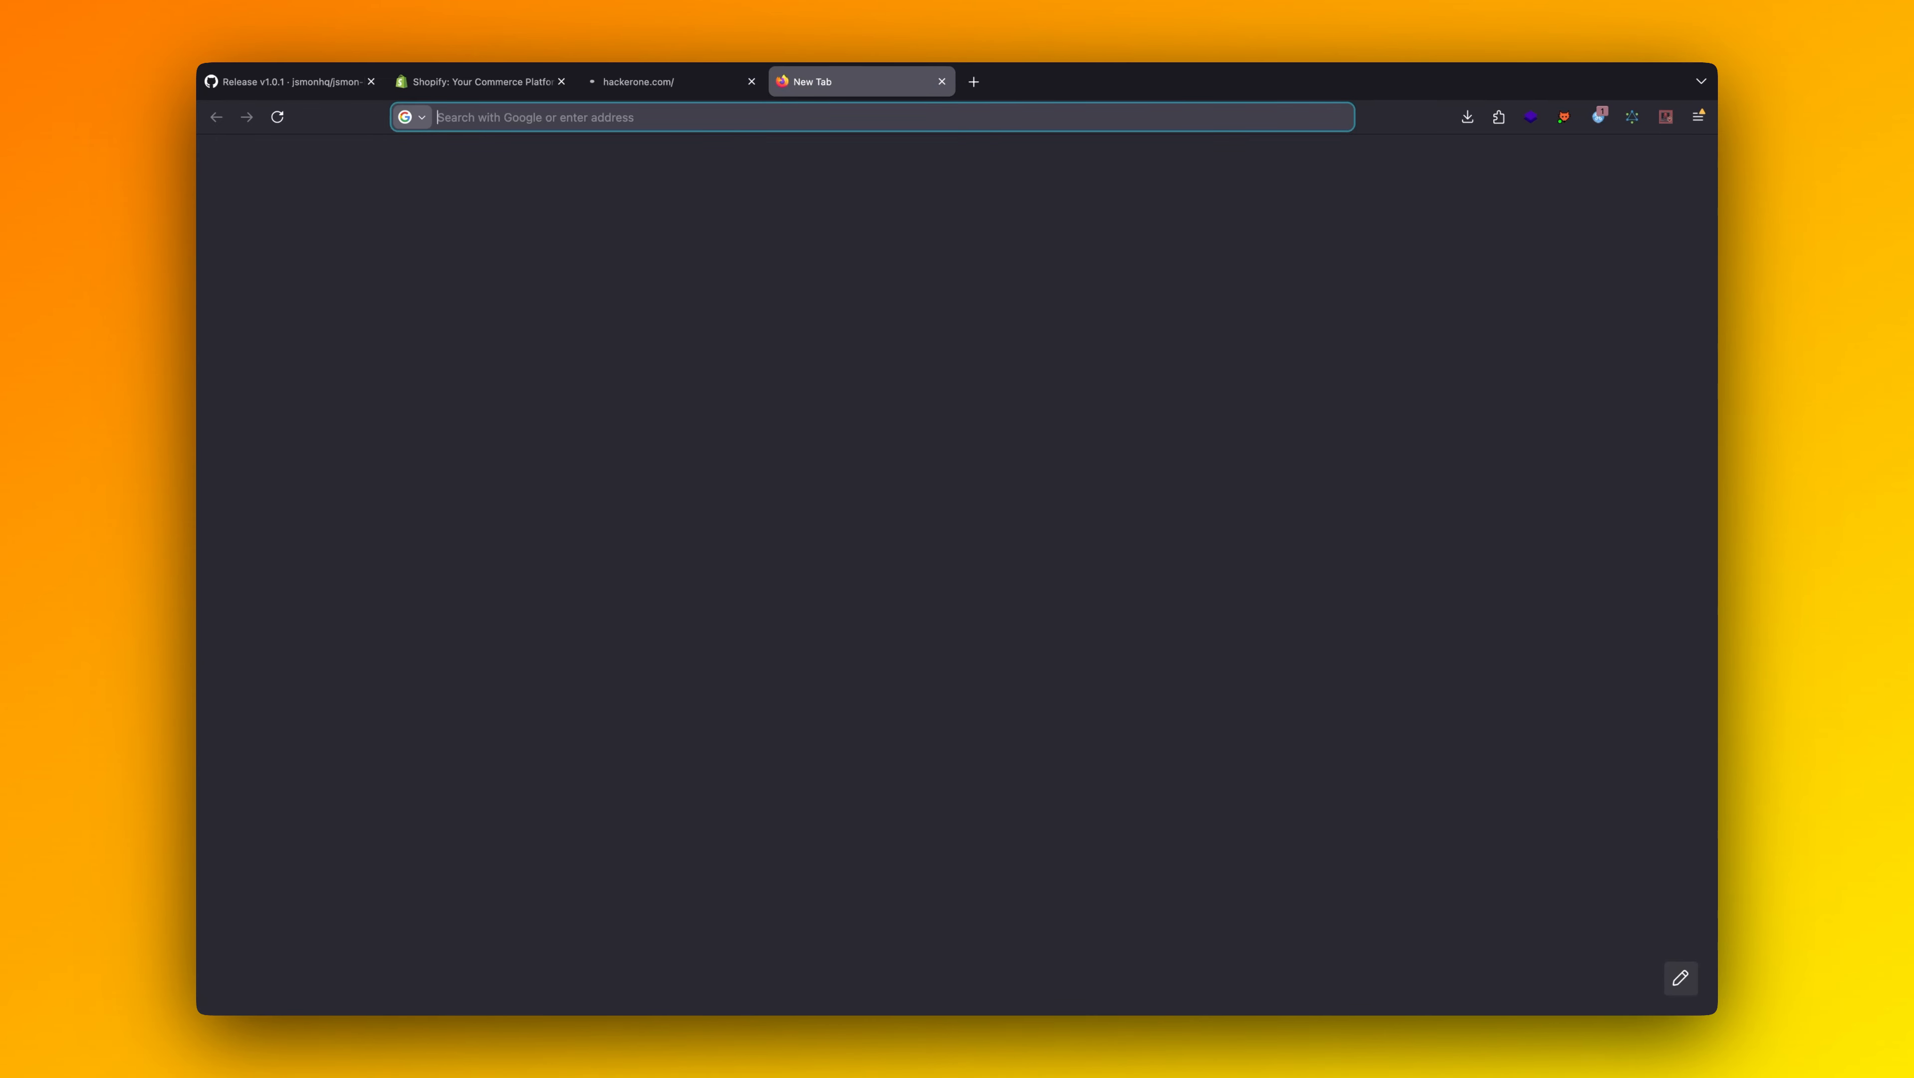
{"action": "type", "text": "ni"}
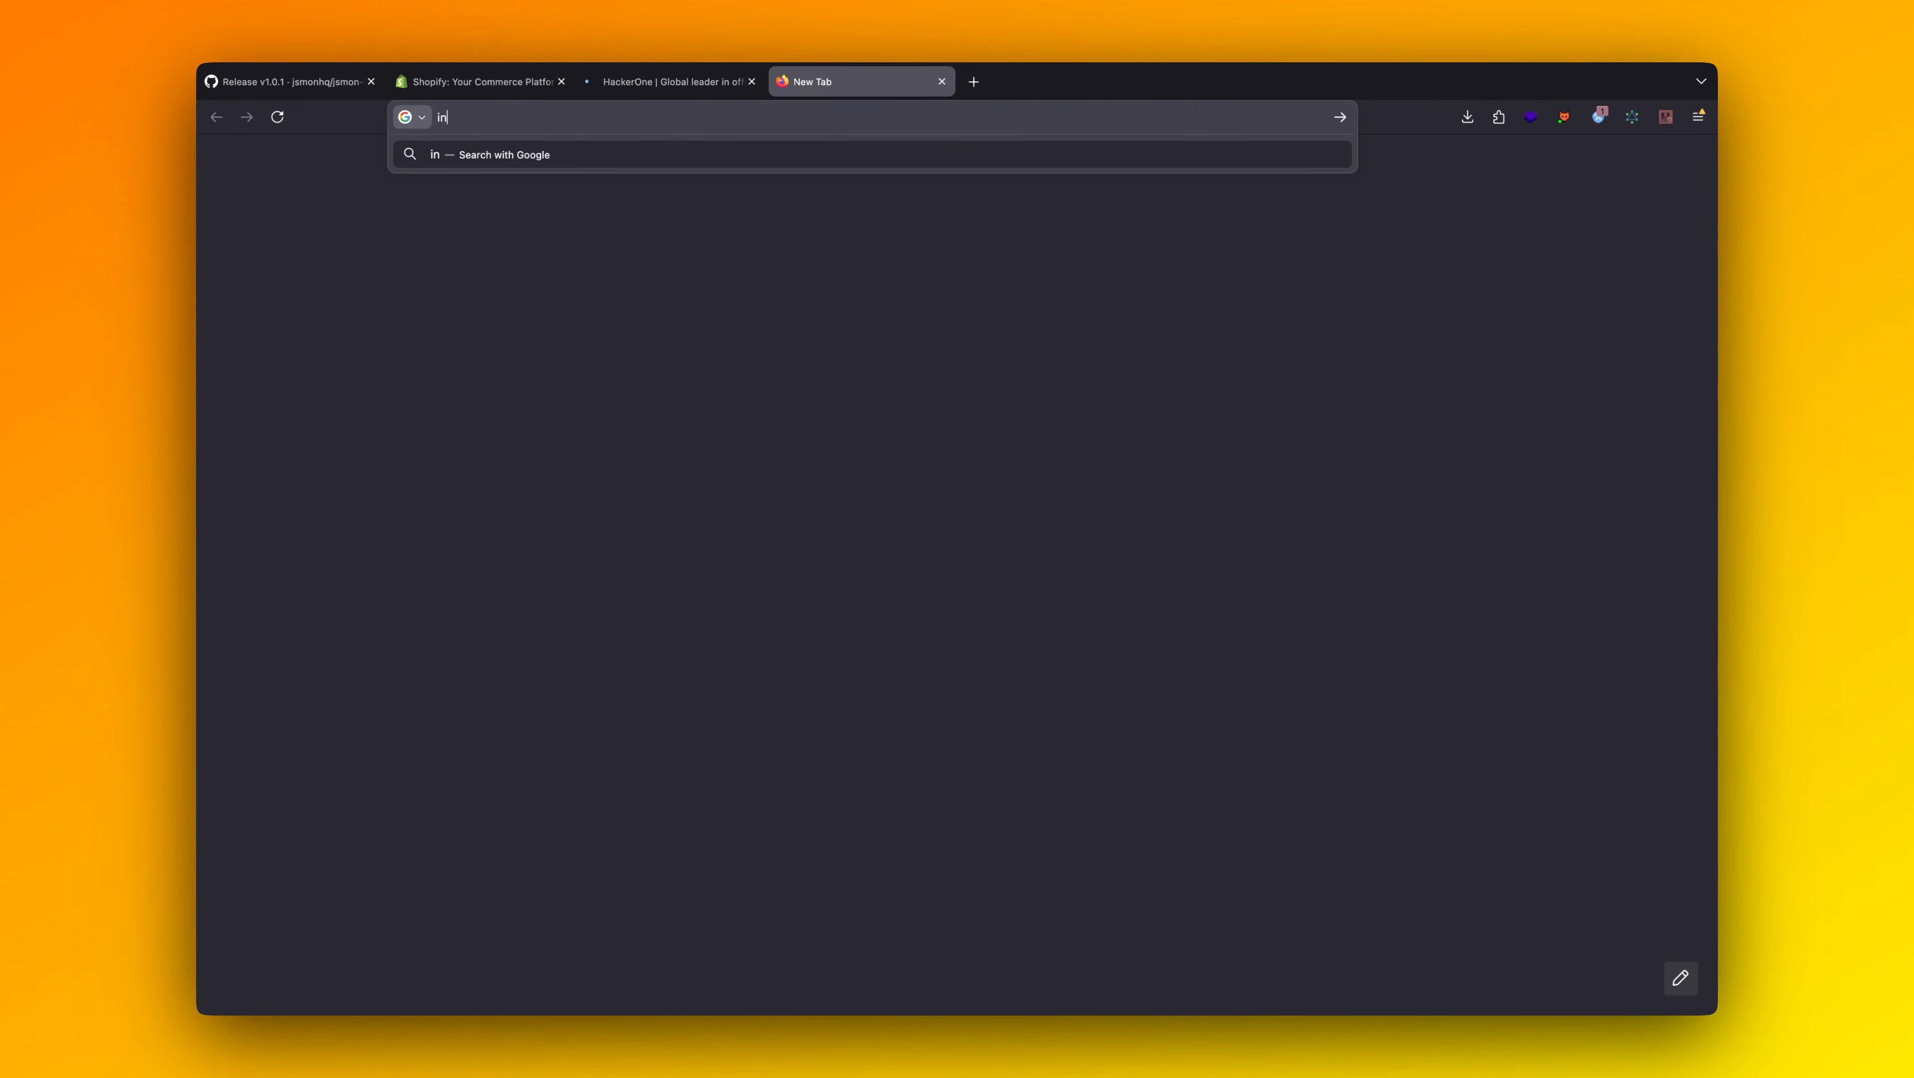
{"action": "key", "text": "BackSpace"}
{"action": "key", "text": "BackSpace"}
{"action": "type", "text": "indi"}
{"action": "key", "text": "Return"}
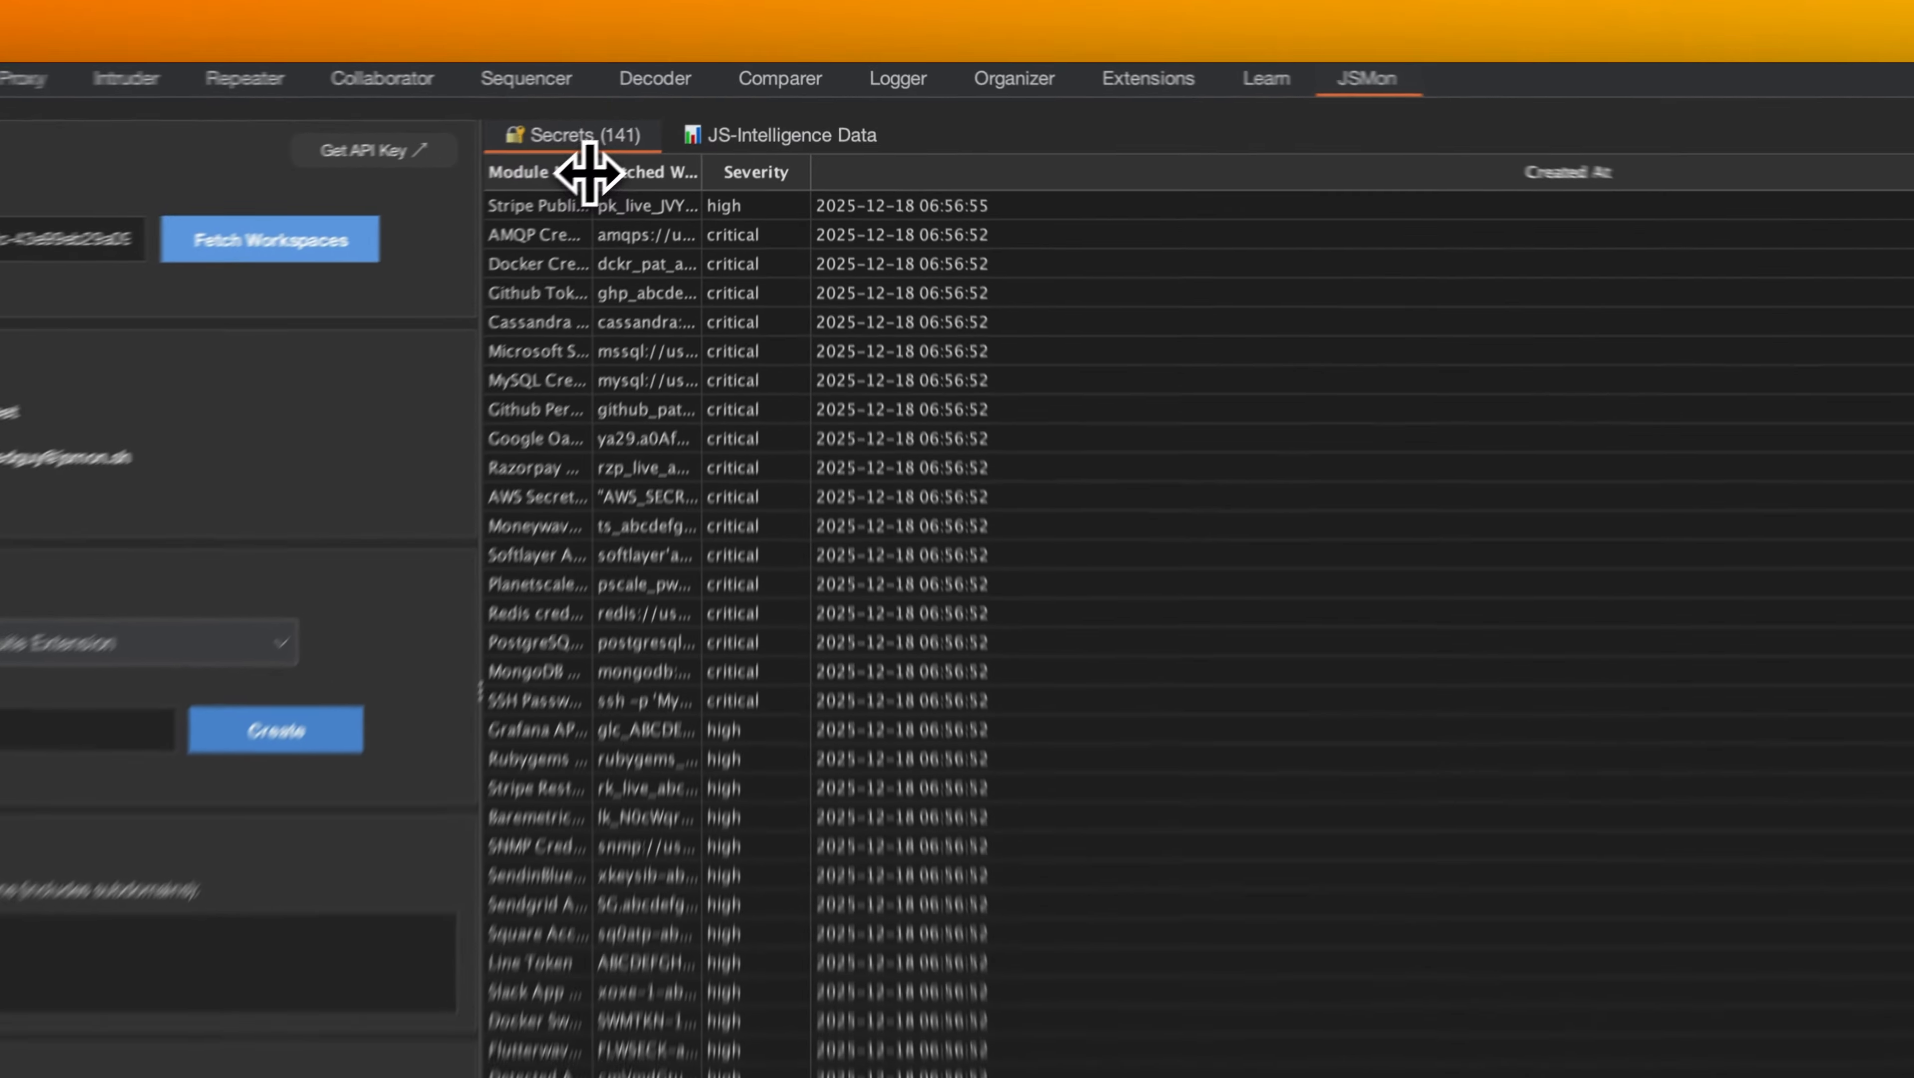
Widen the Module Name and Matched Word columns of the Secrets table in the JSMon extension in Burp Suite.
{"action": "left_click_drag", "start_coordinate": [695, 127], "coordinate": [866, 126]}
{"action": "left_click_drag", "start_coordinate": [897, 188], "coordinate": [1610, 204]}
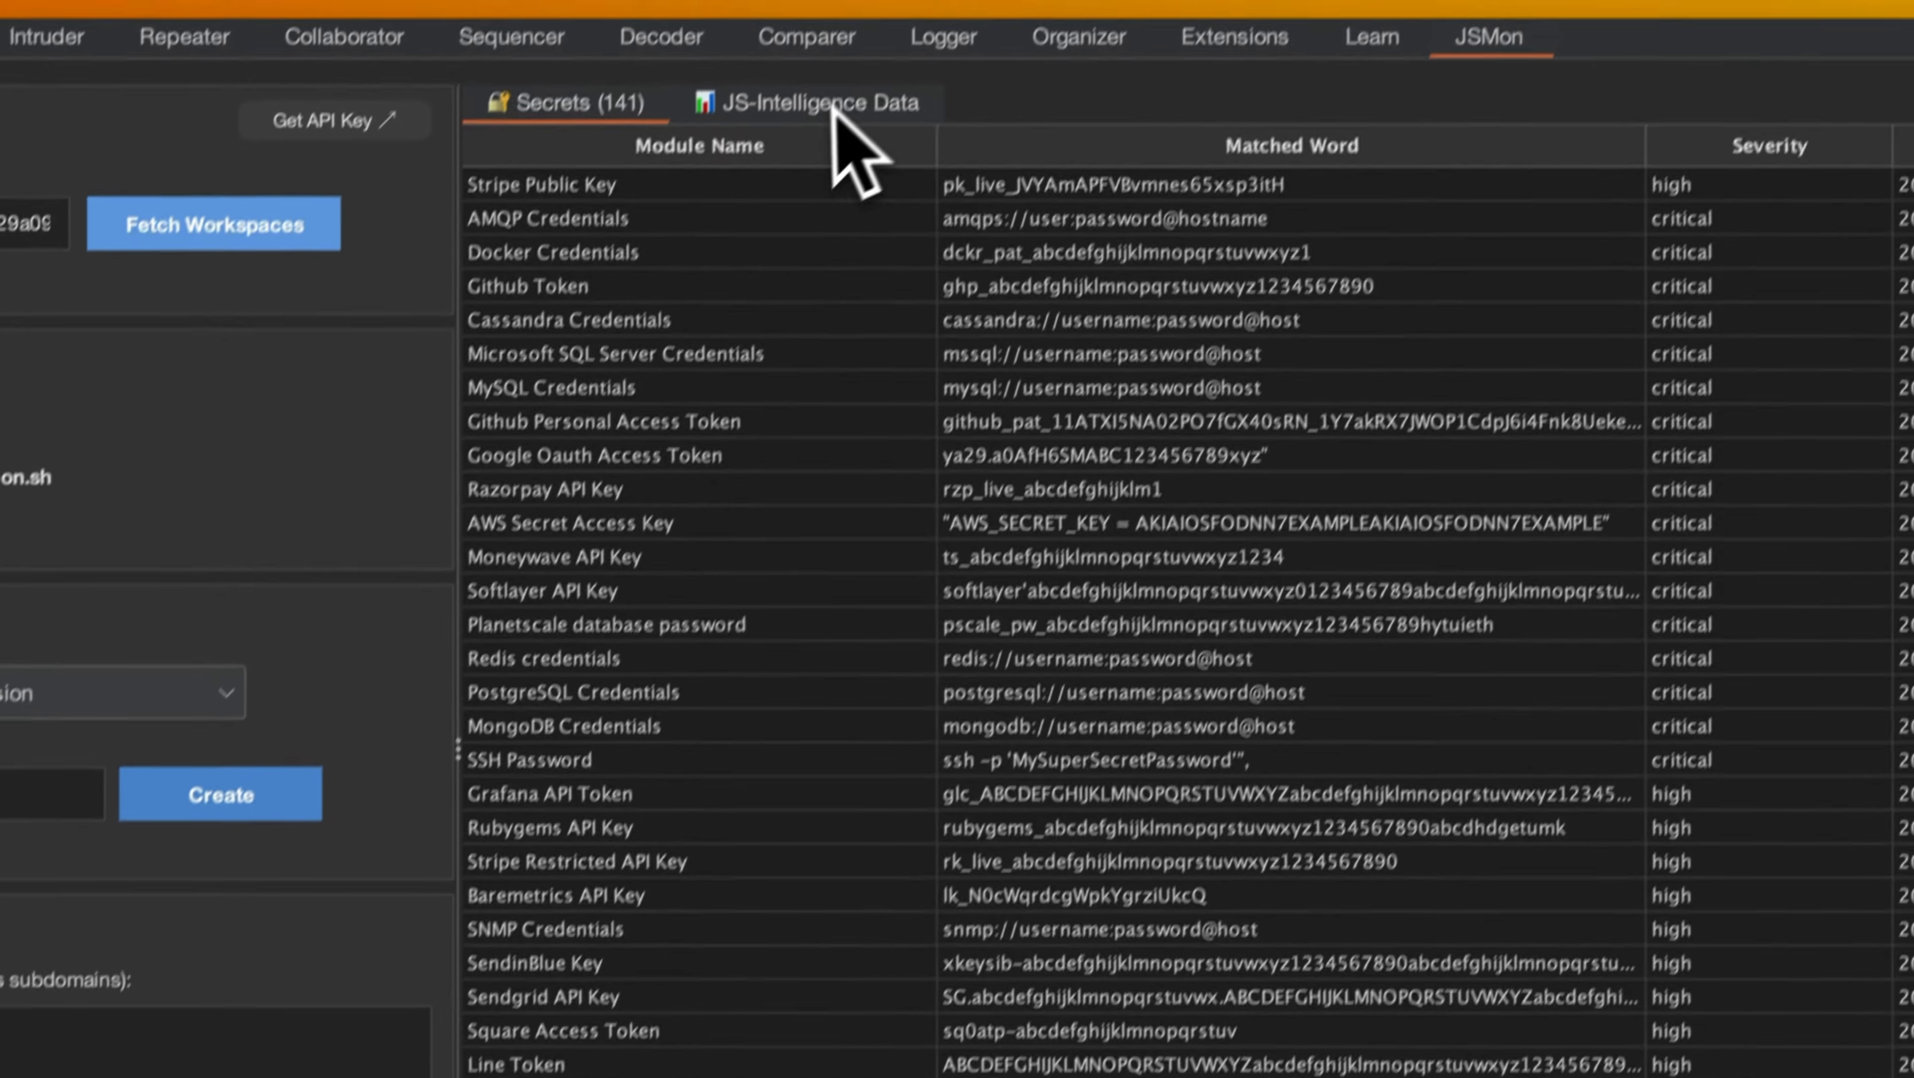
Show the JS URLs in the JS-Intelligence data and widen the JS URL column to read the entries.
{"action": "left_click", "coordinate": [838, 115]}
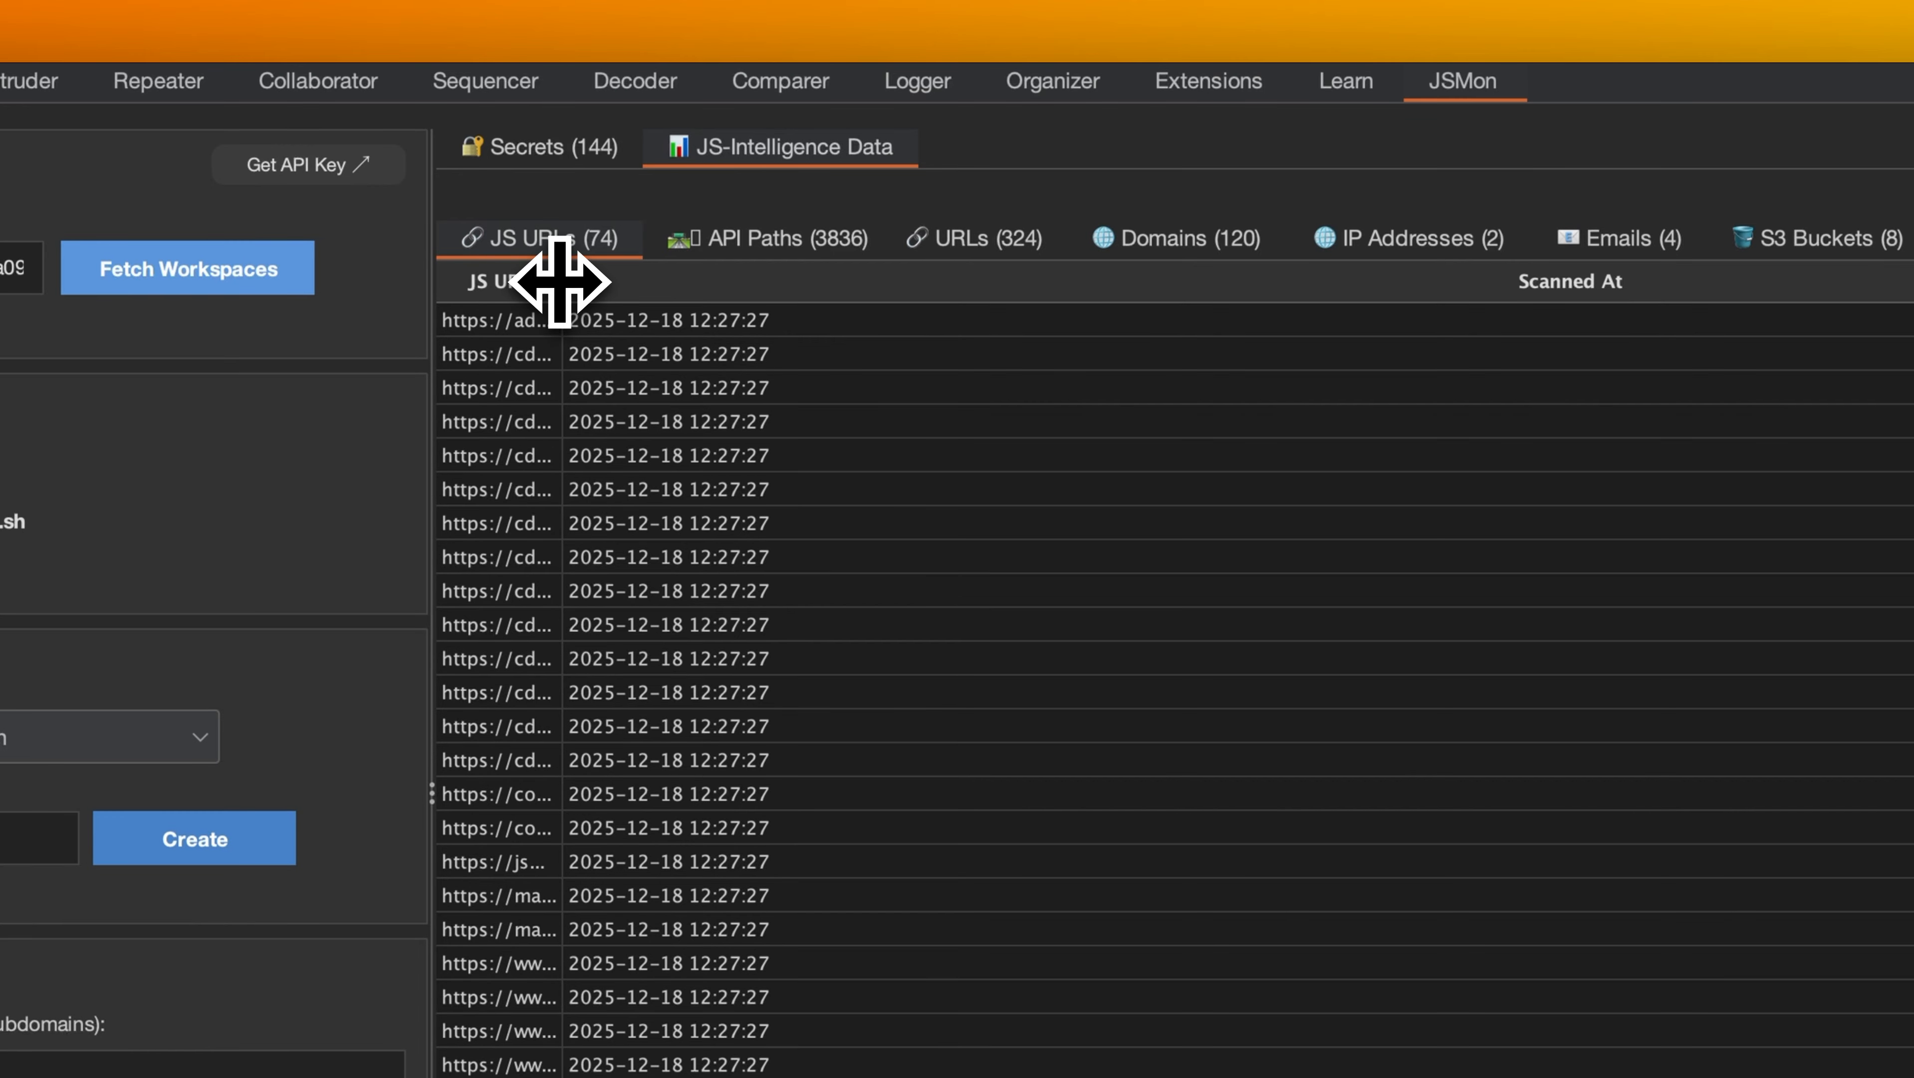
{"action": "left_click_drag", "start_coordinate": [559, 281], "coordinate": [1551, 283]}
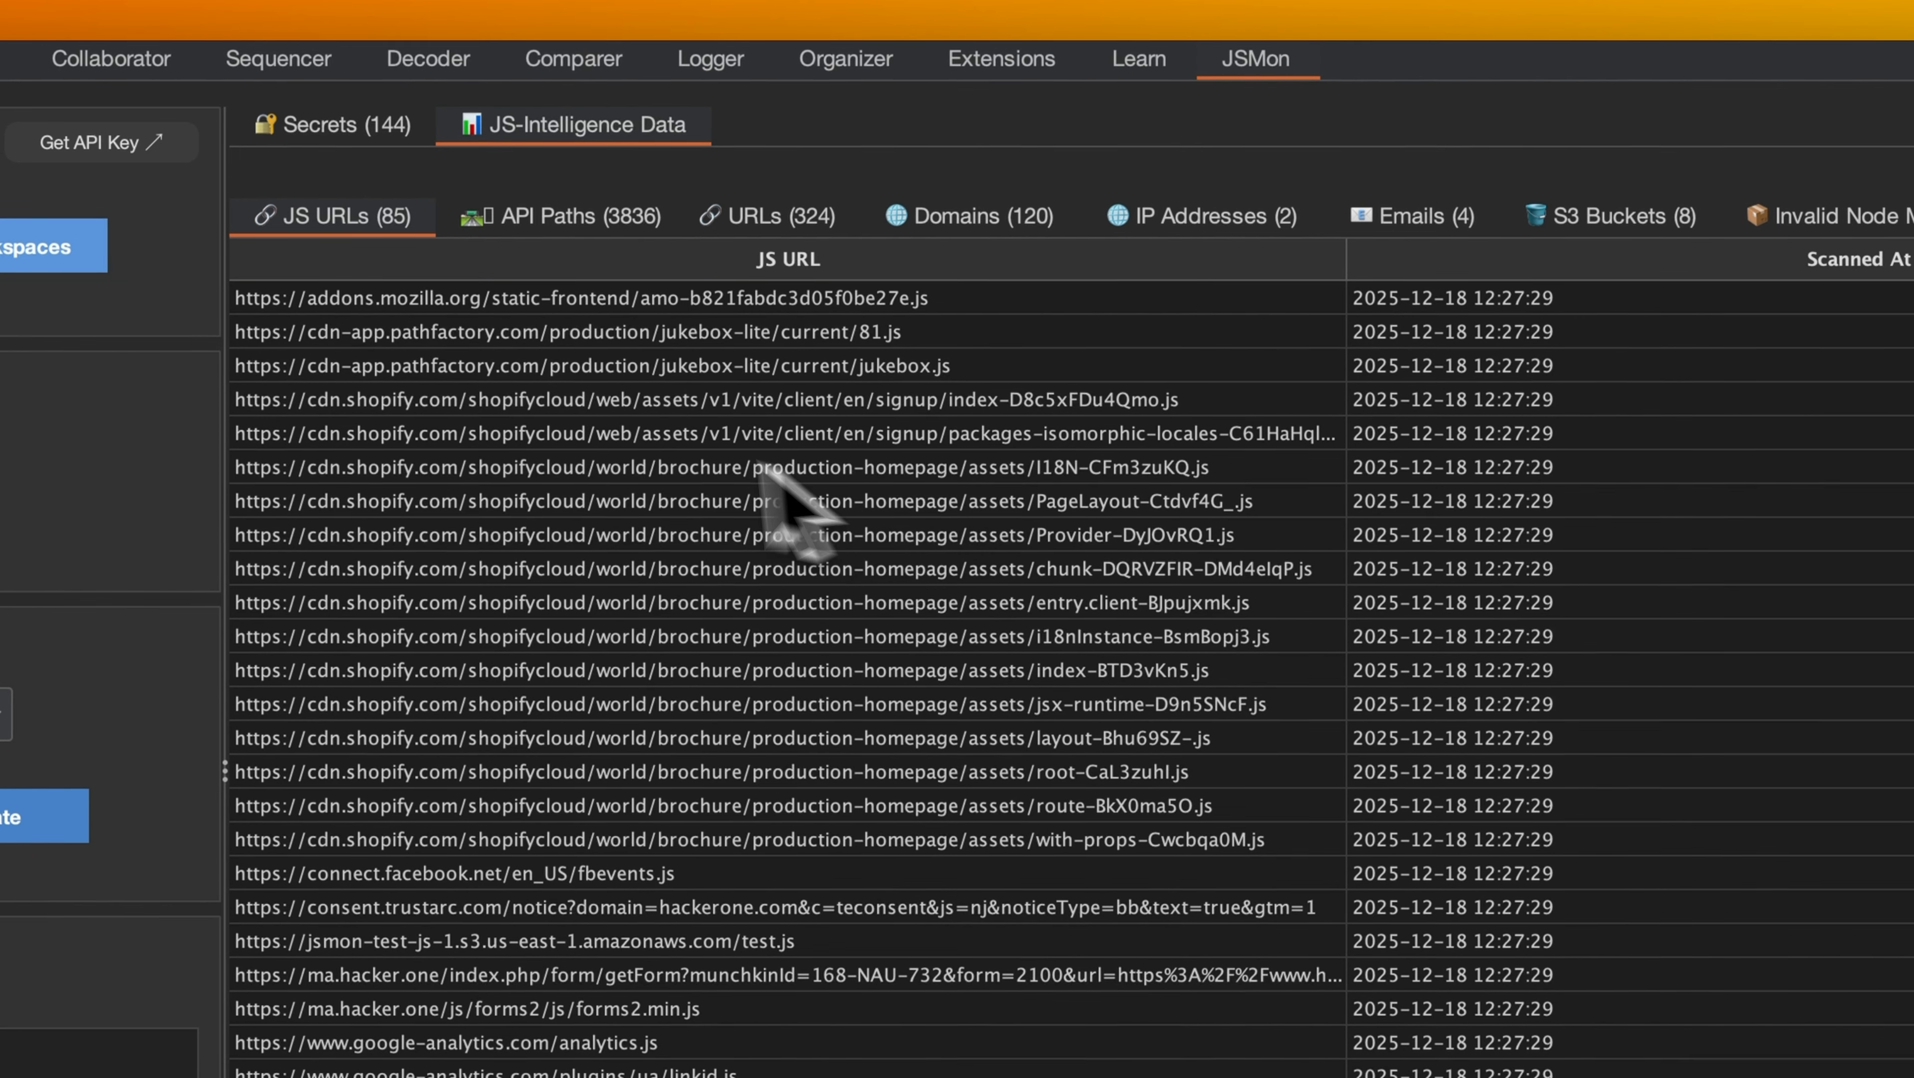
{"action": "scroll", "coordinate": [632, 989], "scroll_direction": "down", "scroll_amount": 12}
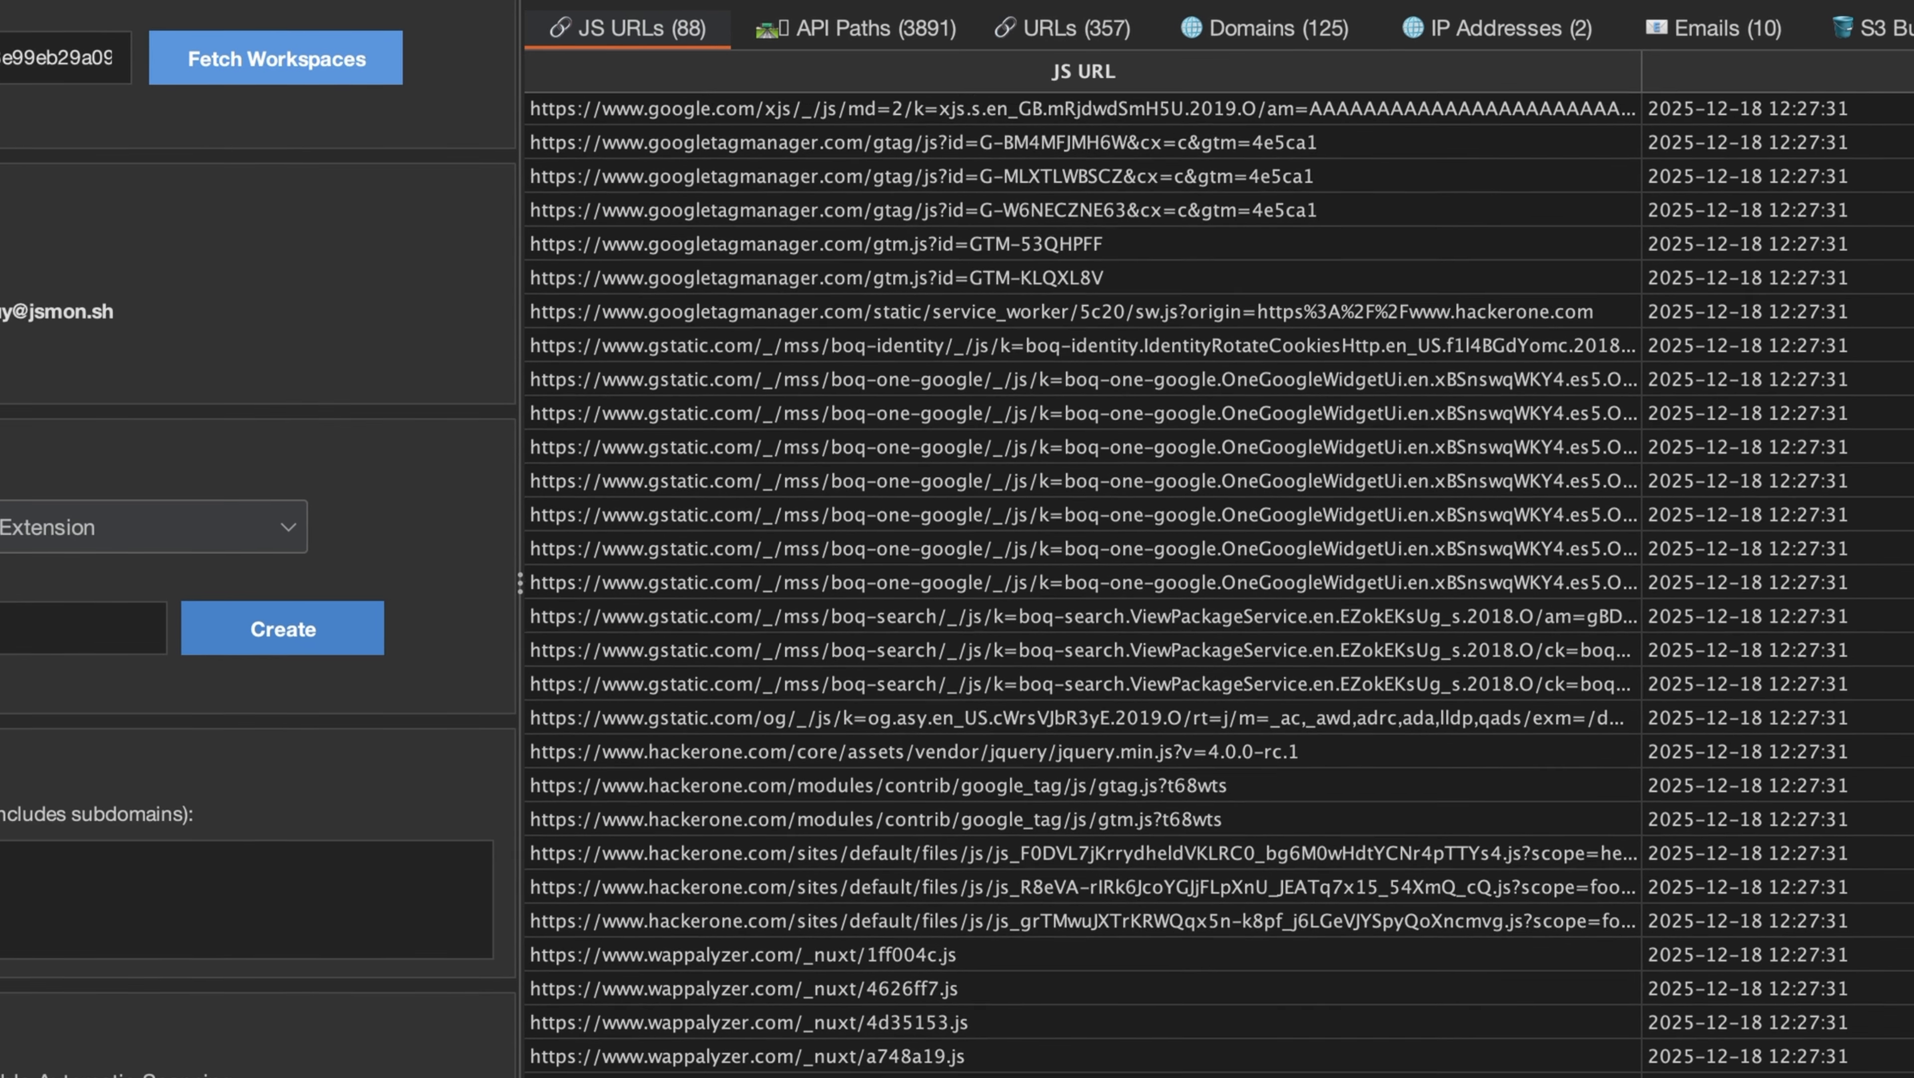
Widen the first column of the API Paths and URLs lists to read their entries.
{"action": "left_click", "coordinate": [868, 28]}
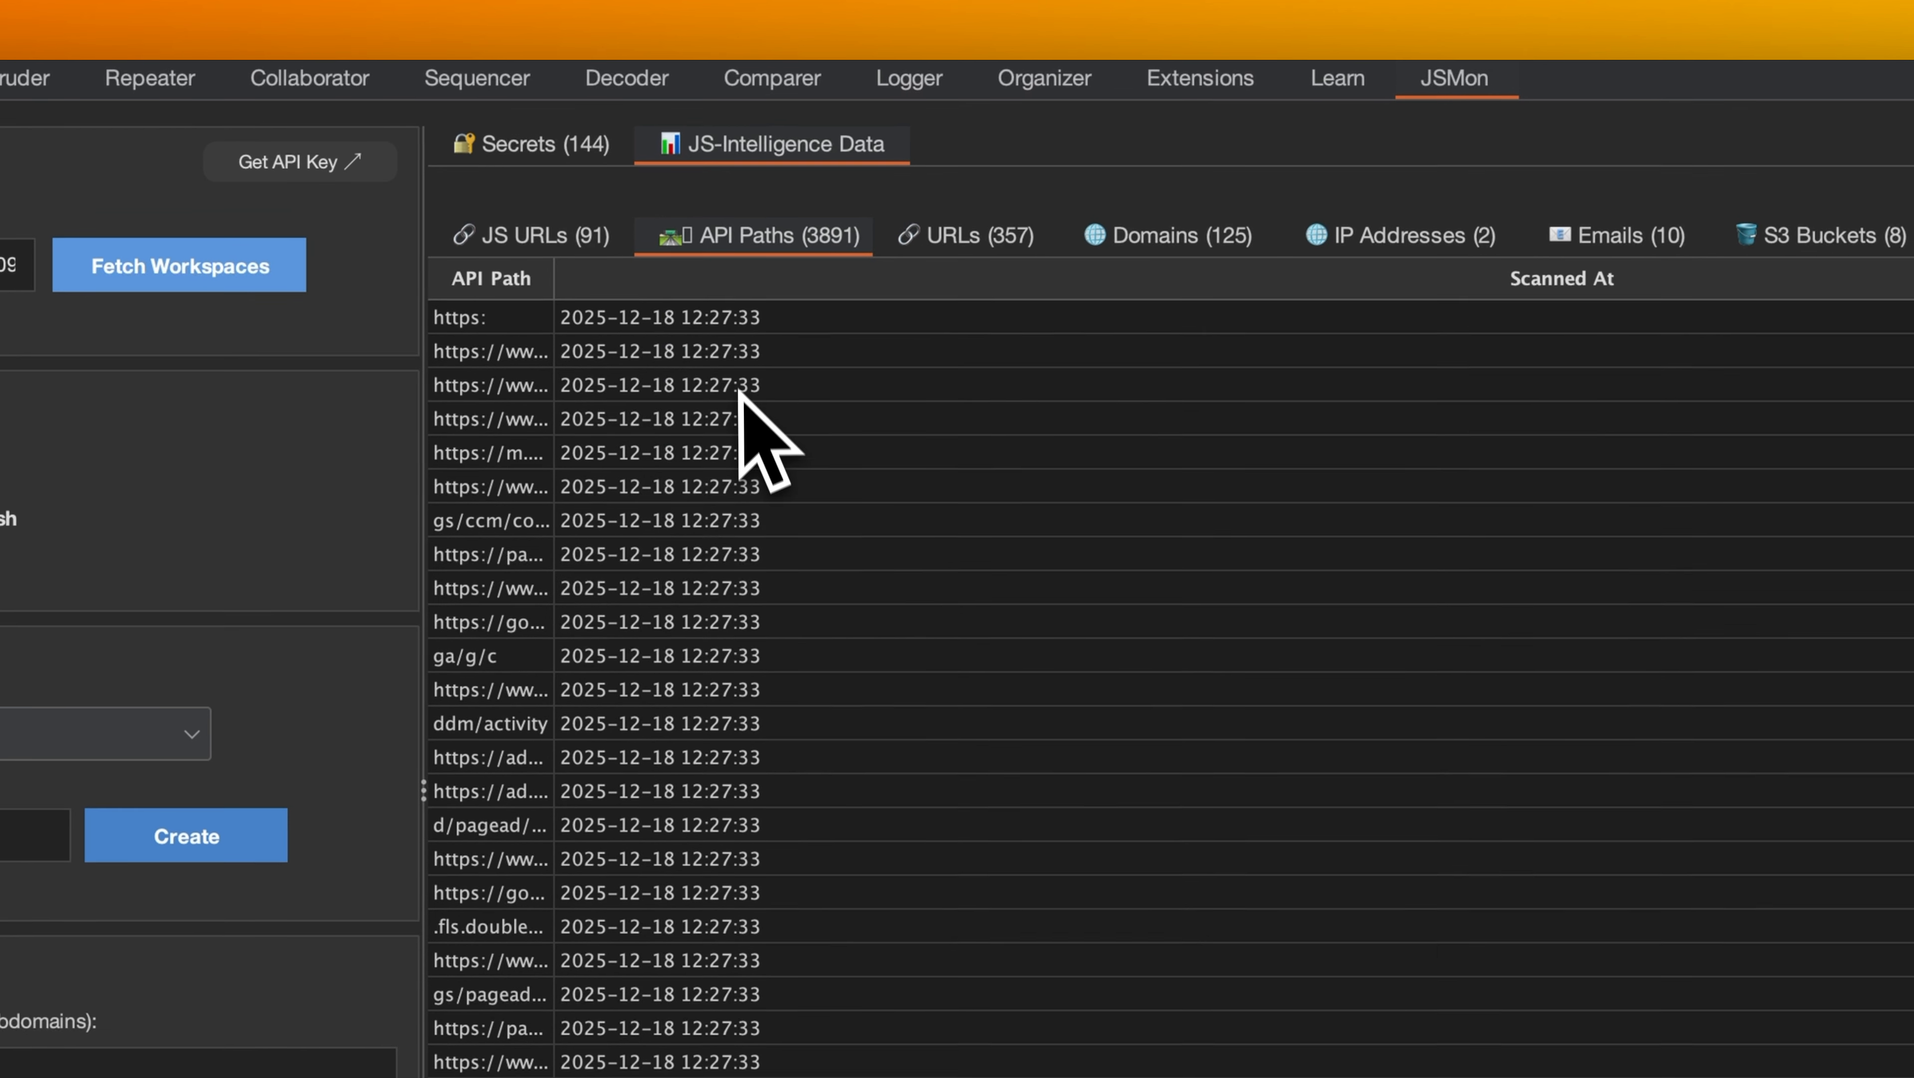
{"action": "left_click_drag", "start_coordinate": [552, 287], "coordinate": [1617, 281]}
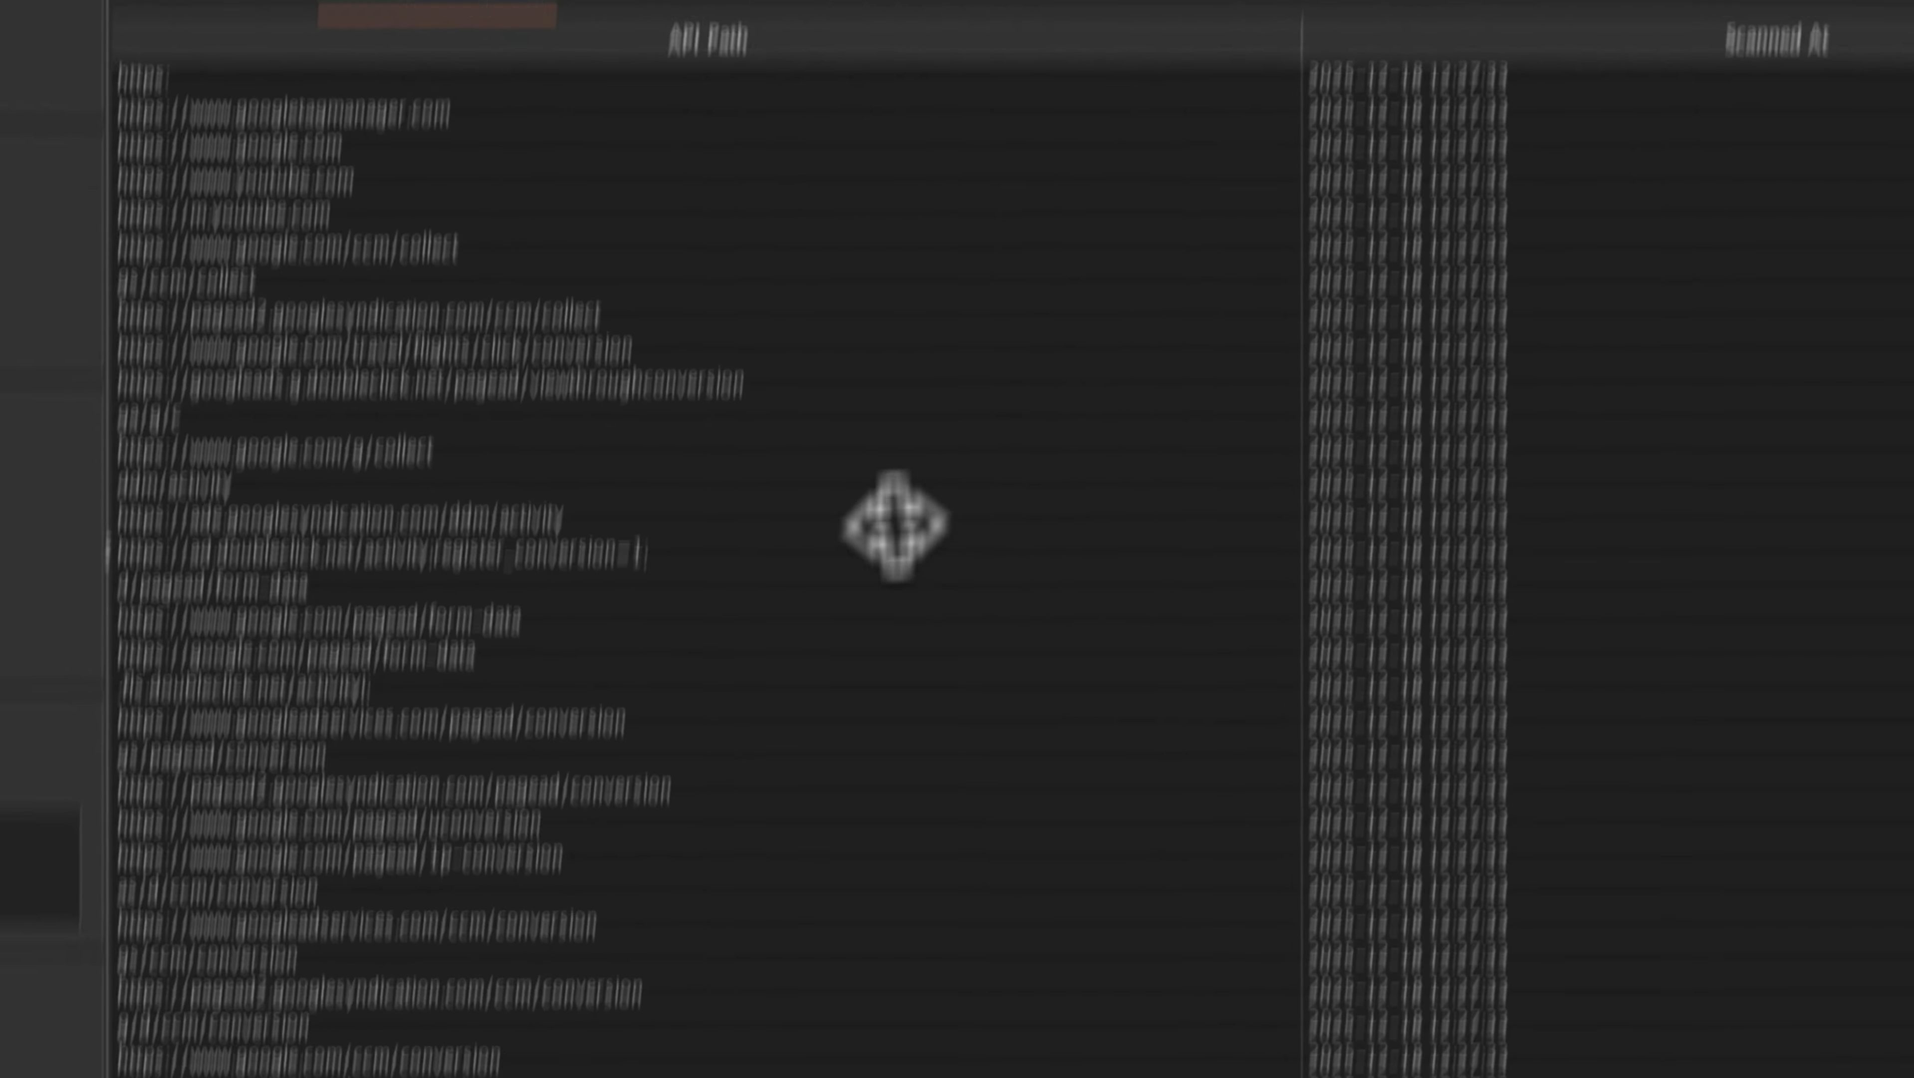
{"action": "scroll", "coordinate": [843, 286], "scroll_direction": "down", "scroll_amount": 10}
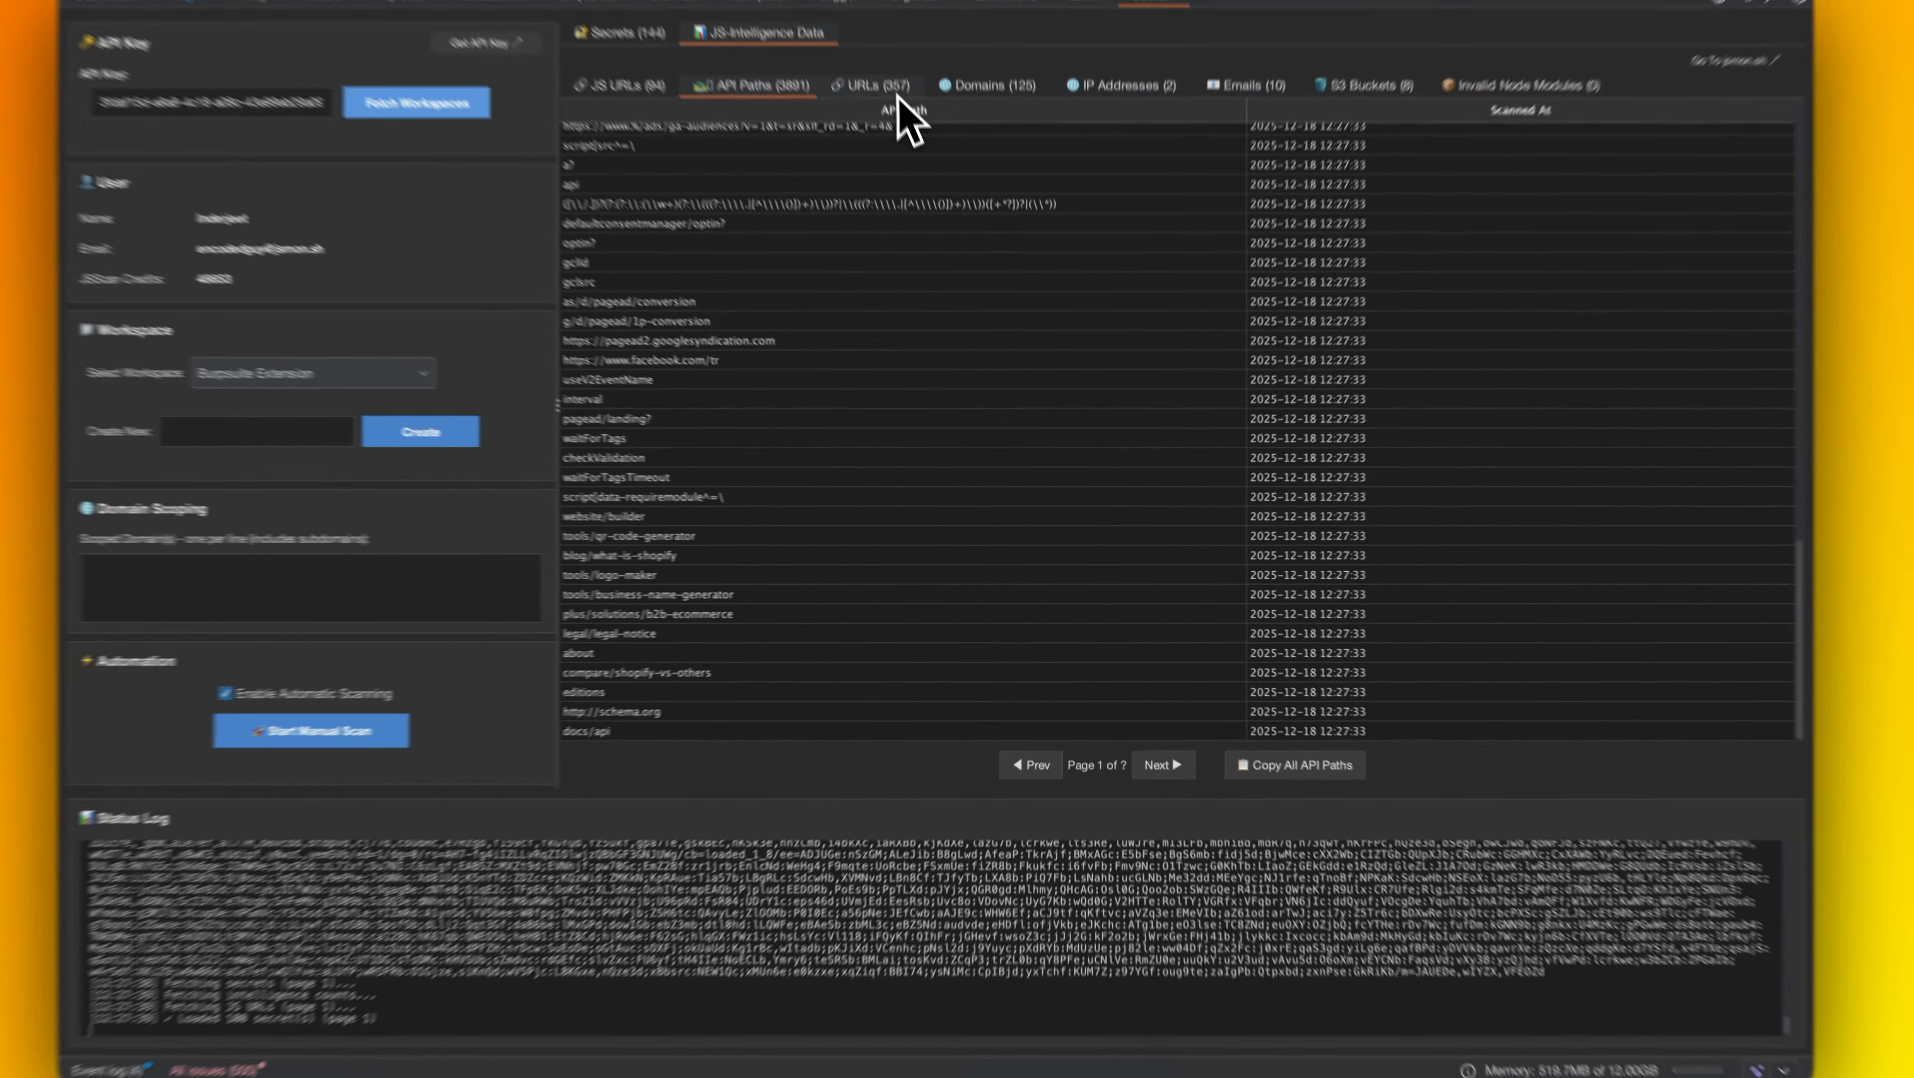
{"action": "left_click", "coordinate": [913, 150]}
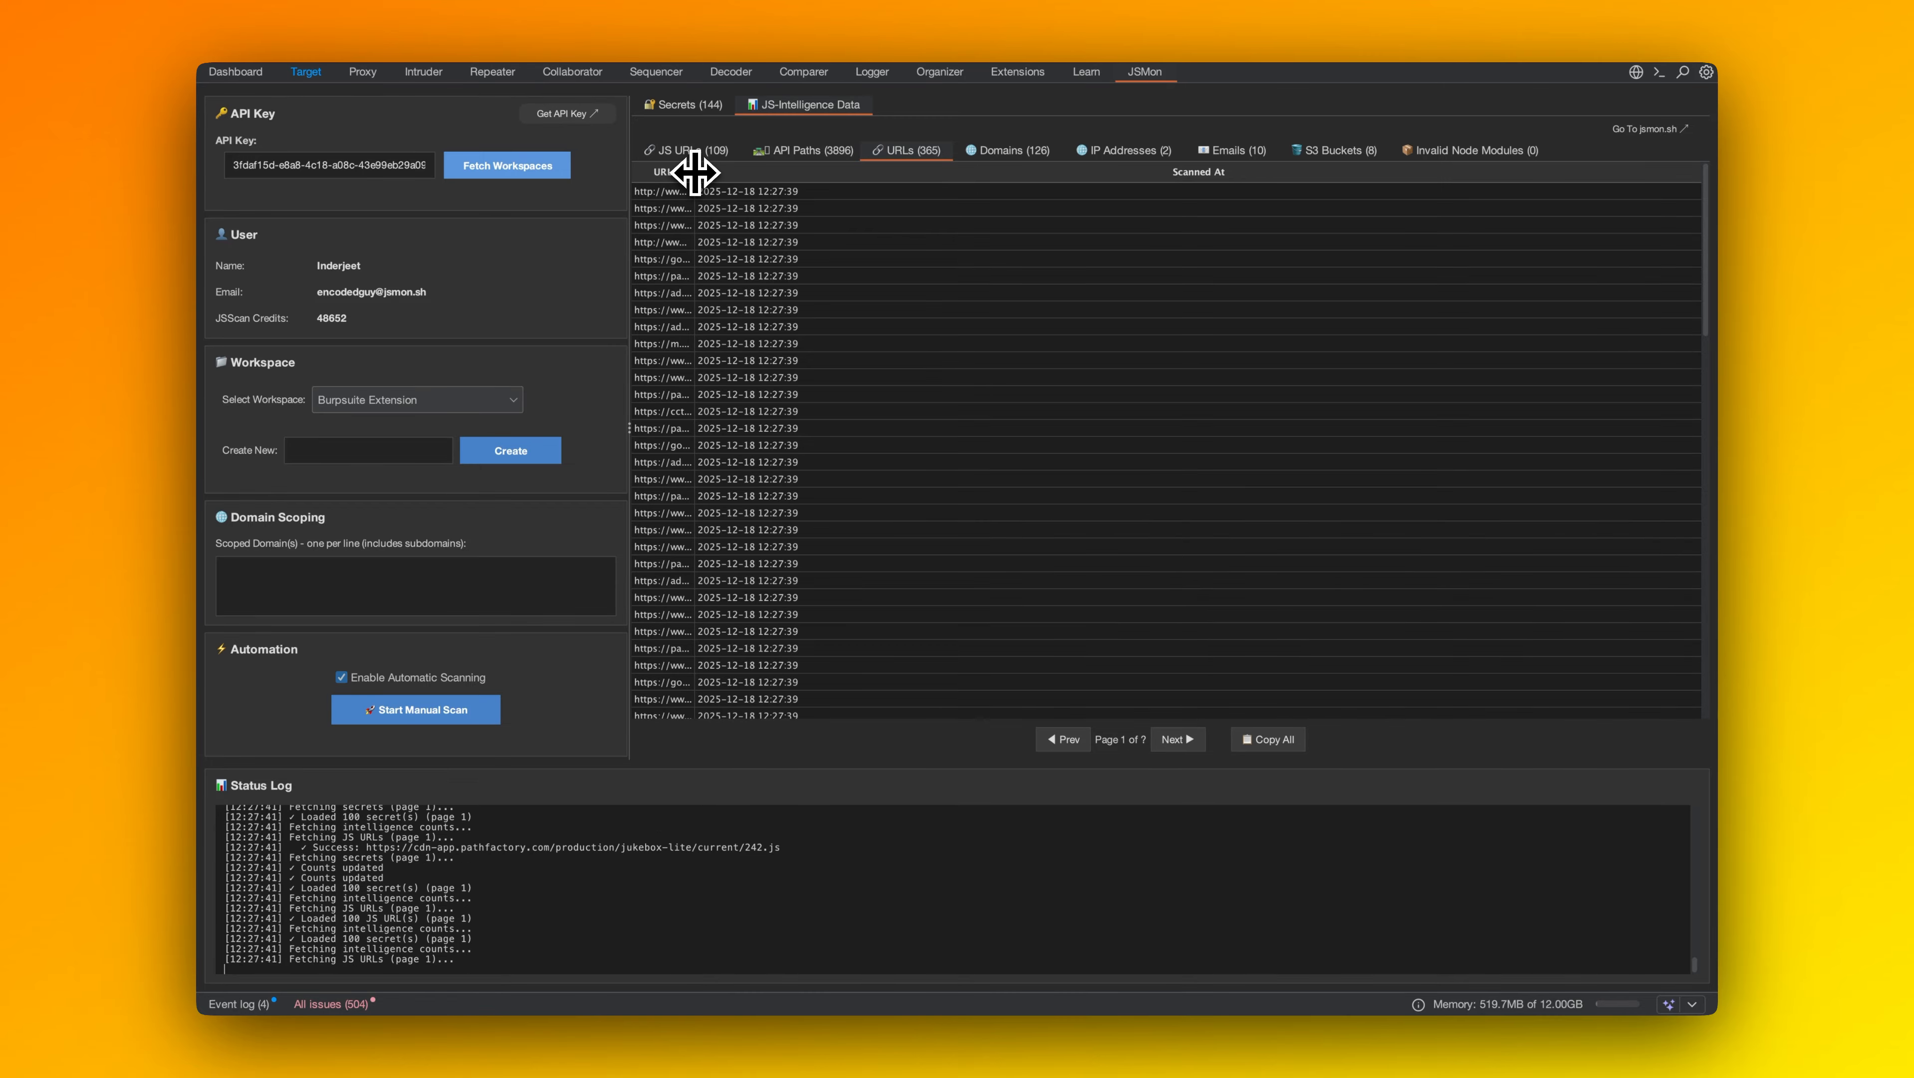
{"action": "left_click_drag", "start_coordinate": [695, 172], "coordinate": [1108, 227]}
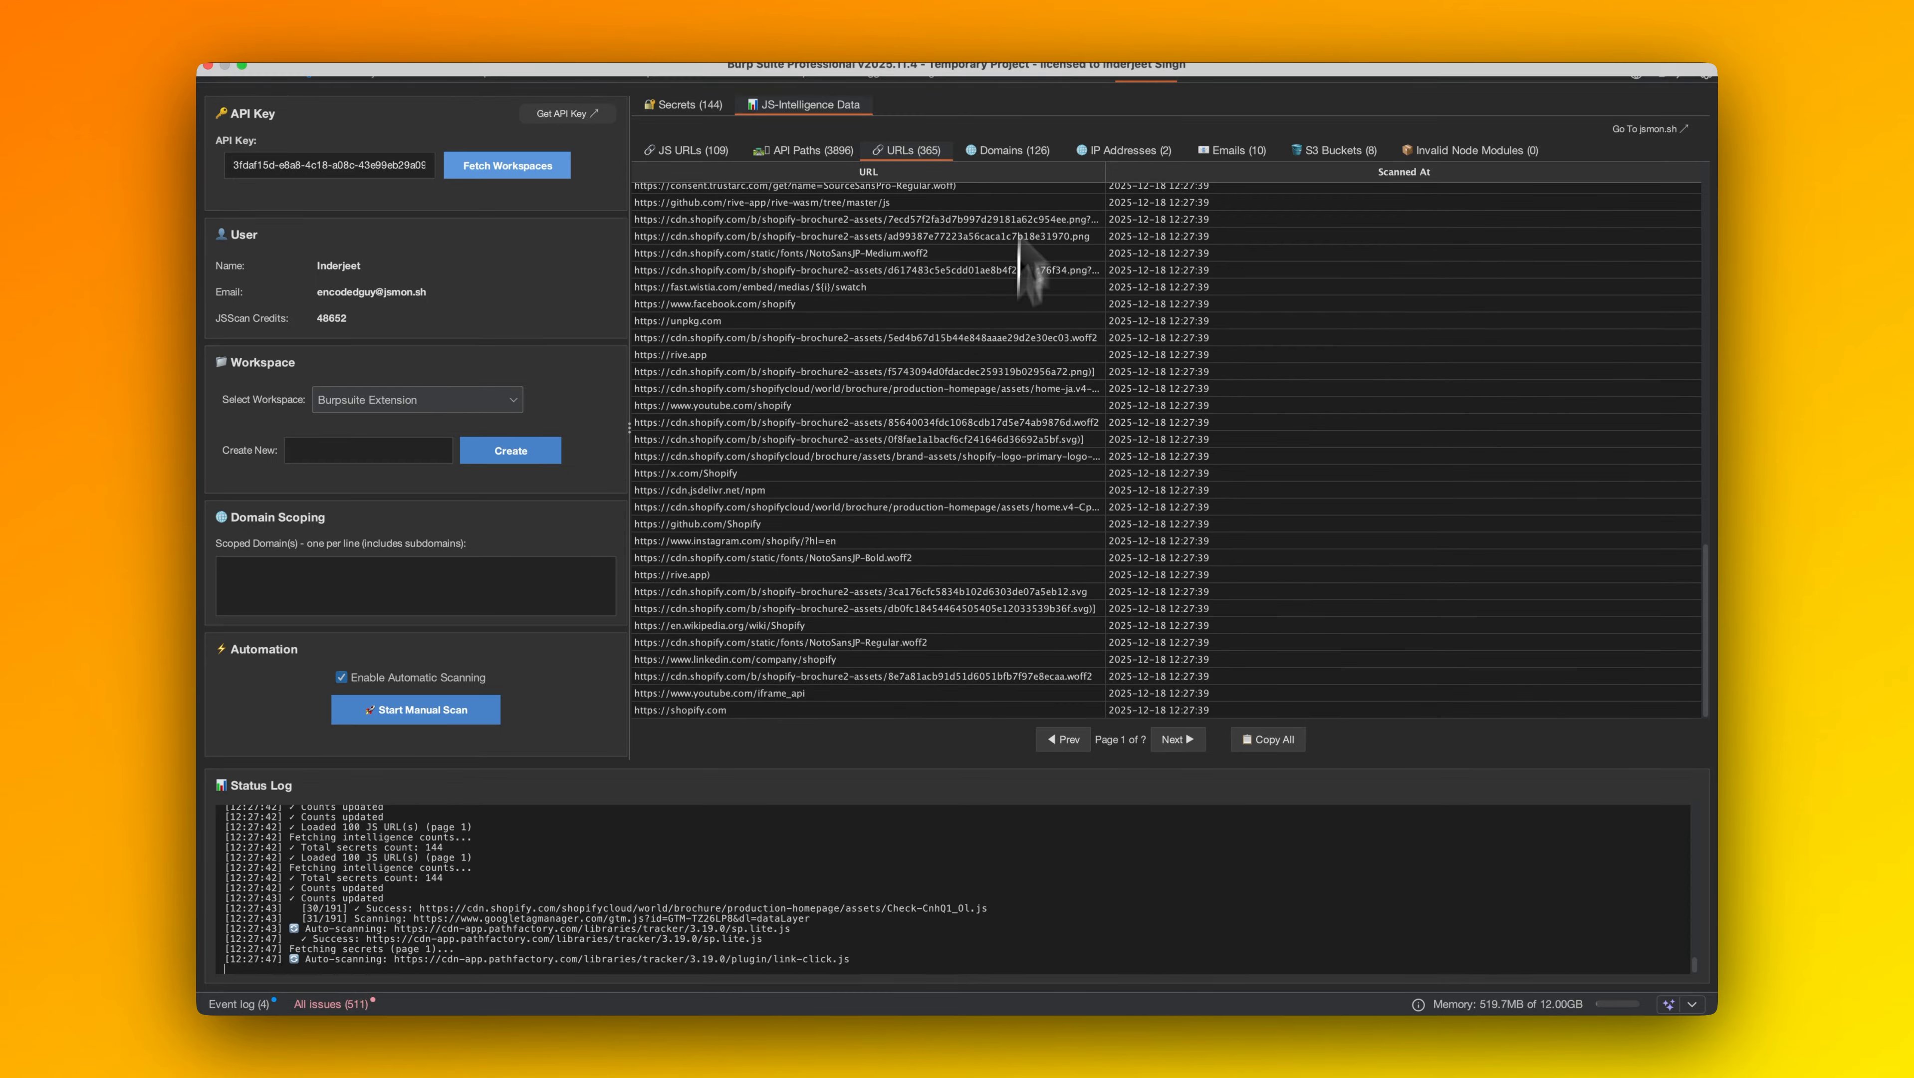
Examine the Domains, IP Addresses, Emails, S3 Buckets and Invalid Node Modules lists and return to the Secrets table.
{"action": "left_click", "coordinate": [1015, 150]}
{"action": "left_click", "coordinate": [1121, 151]}
{"action": "left_click", "coordinate": [1239, 151]}
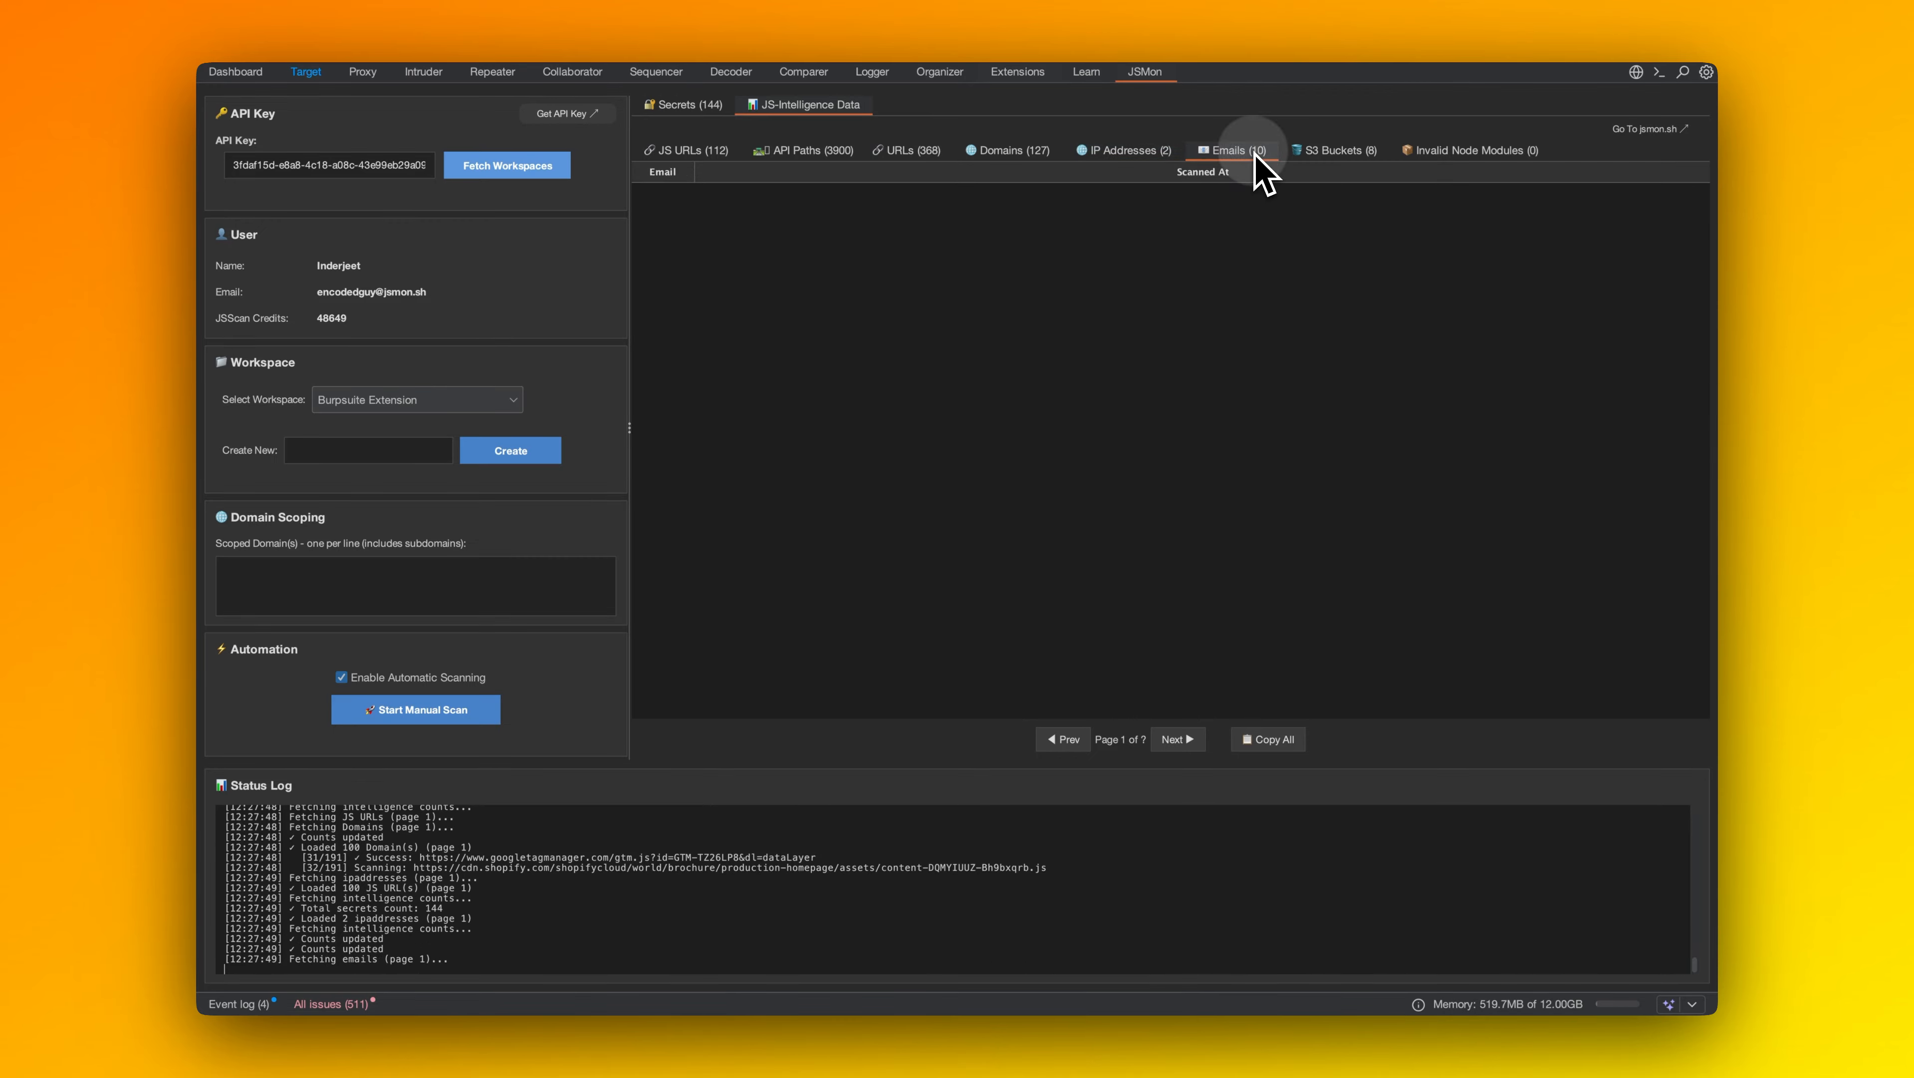
{"action": "left_click", "coordinate": [1349, 174]}
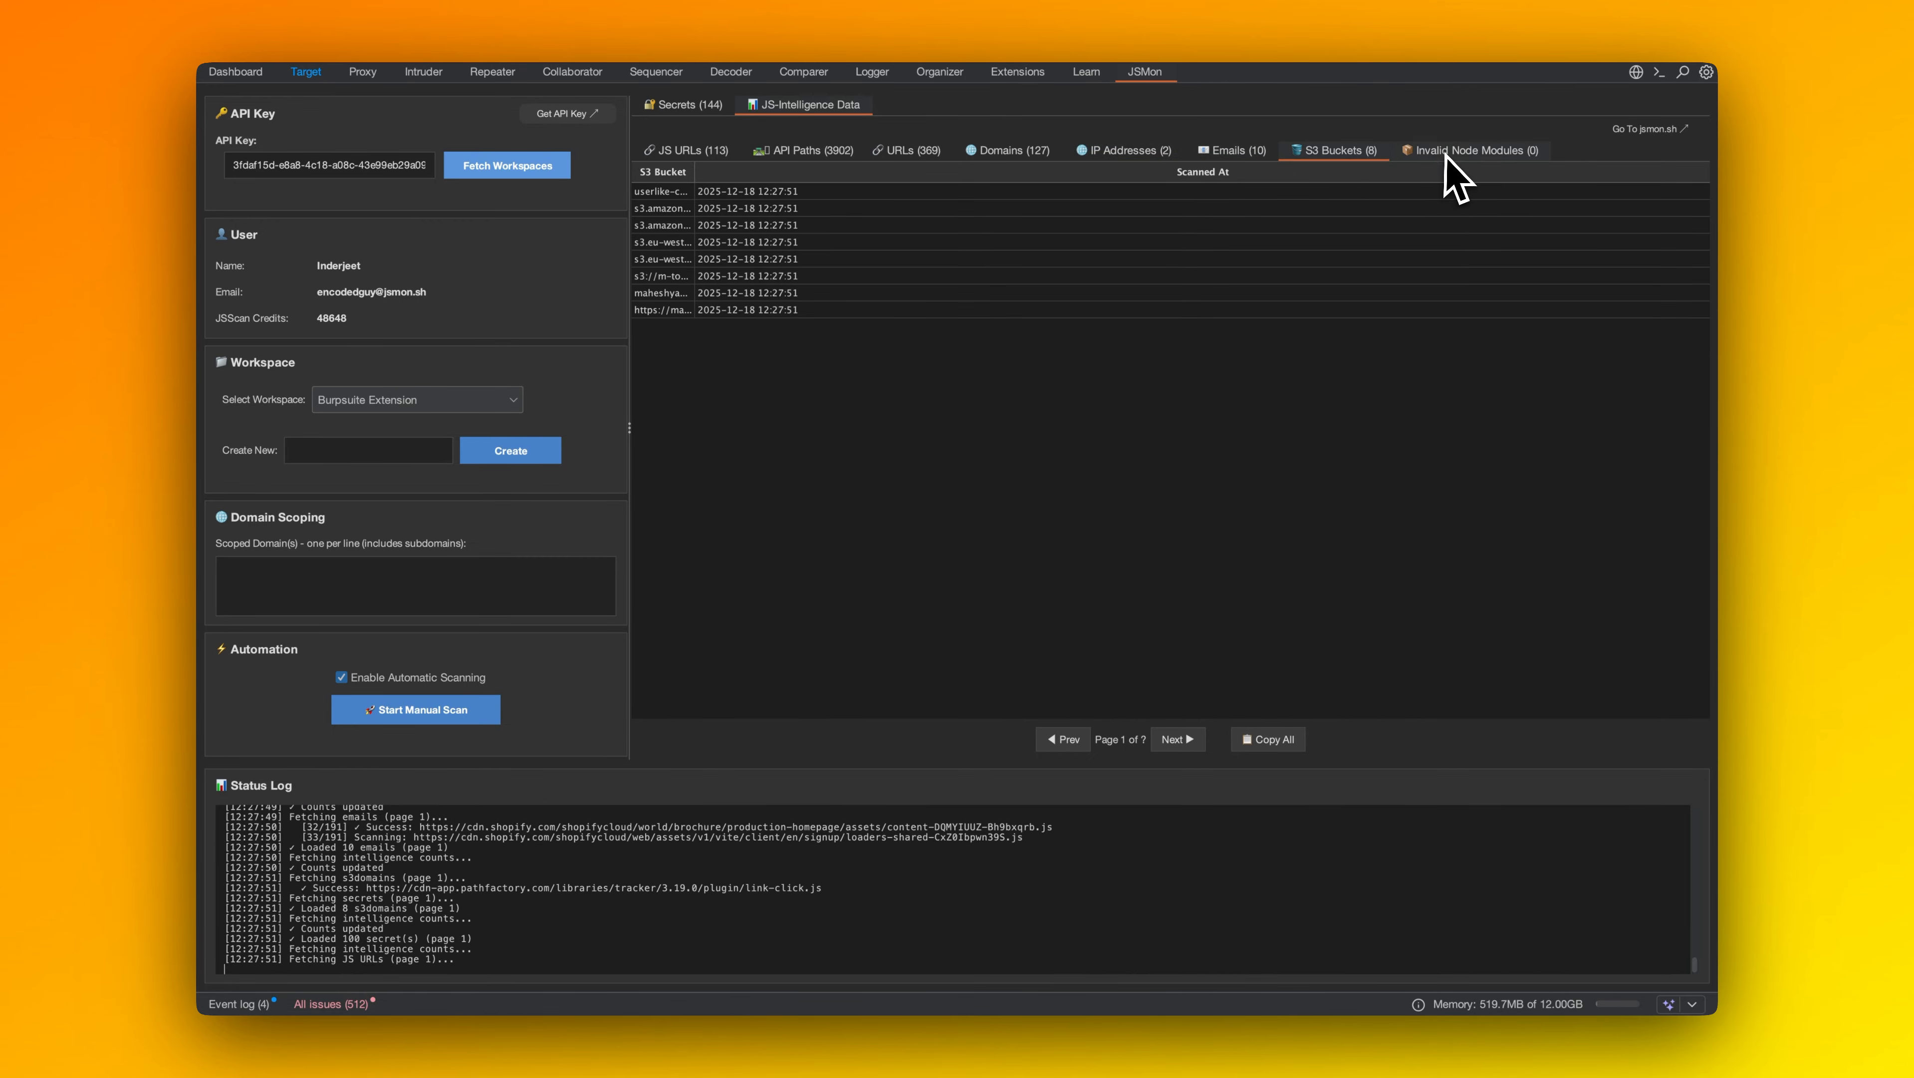
{"action": "left_click", "coordinate": [1455, 180]}
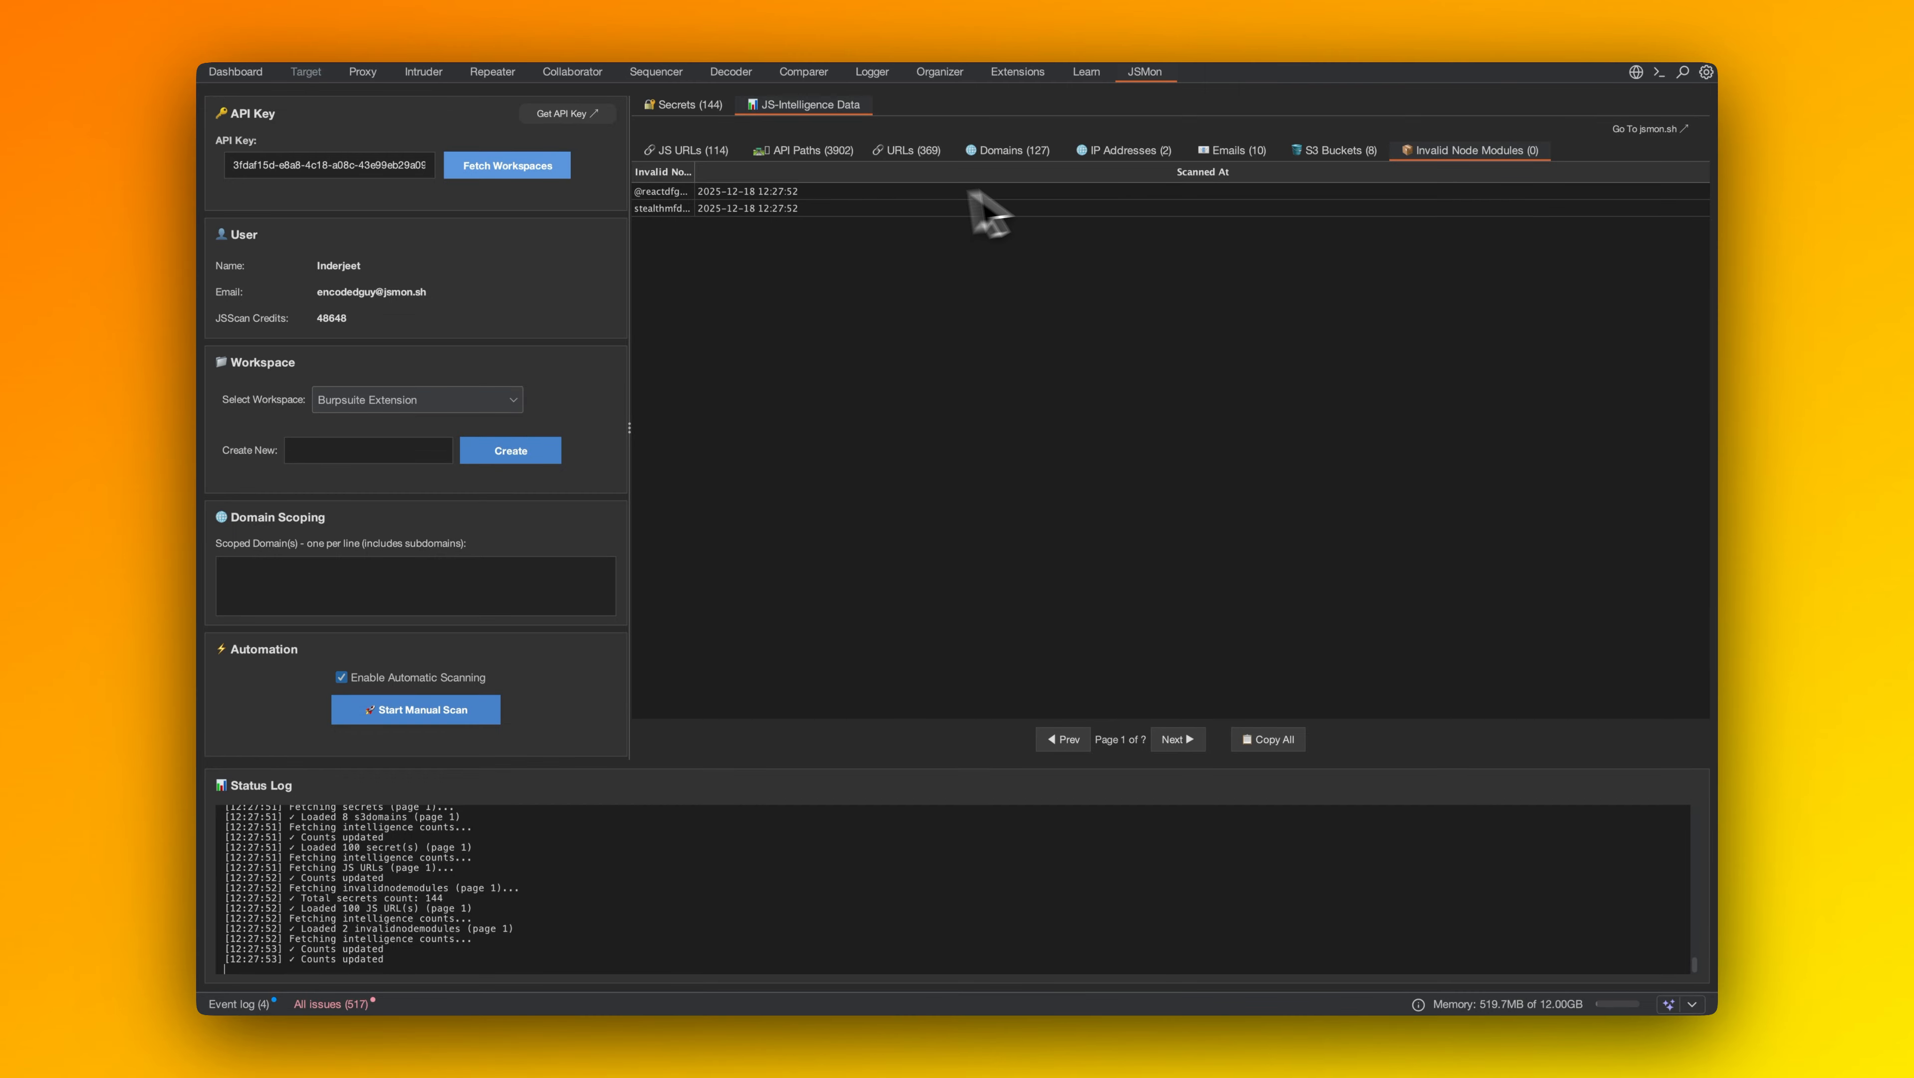
{"action": "left_click", "coordinate": [687, 154]}
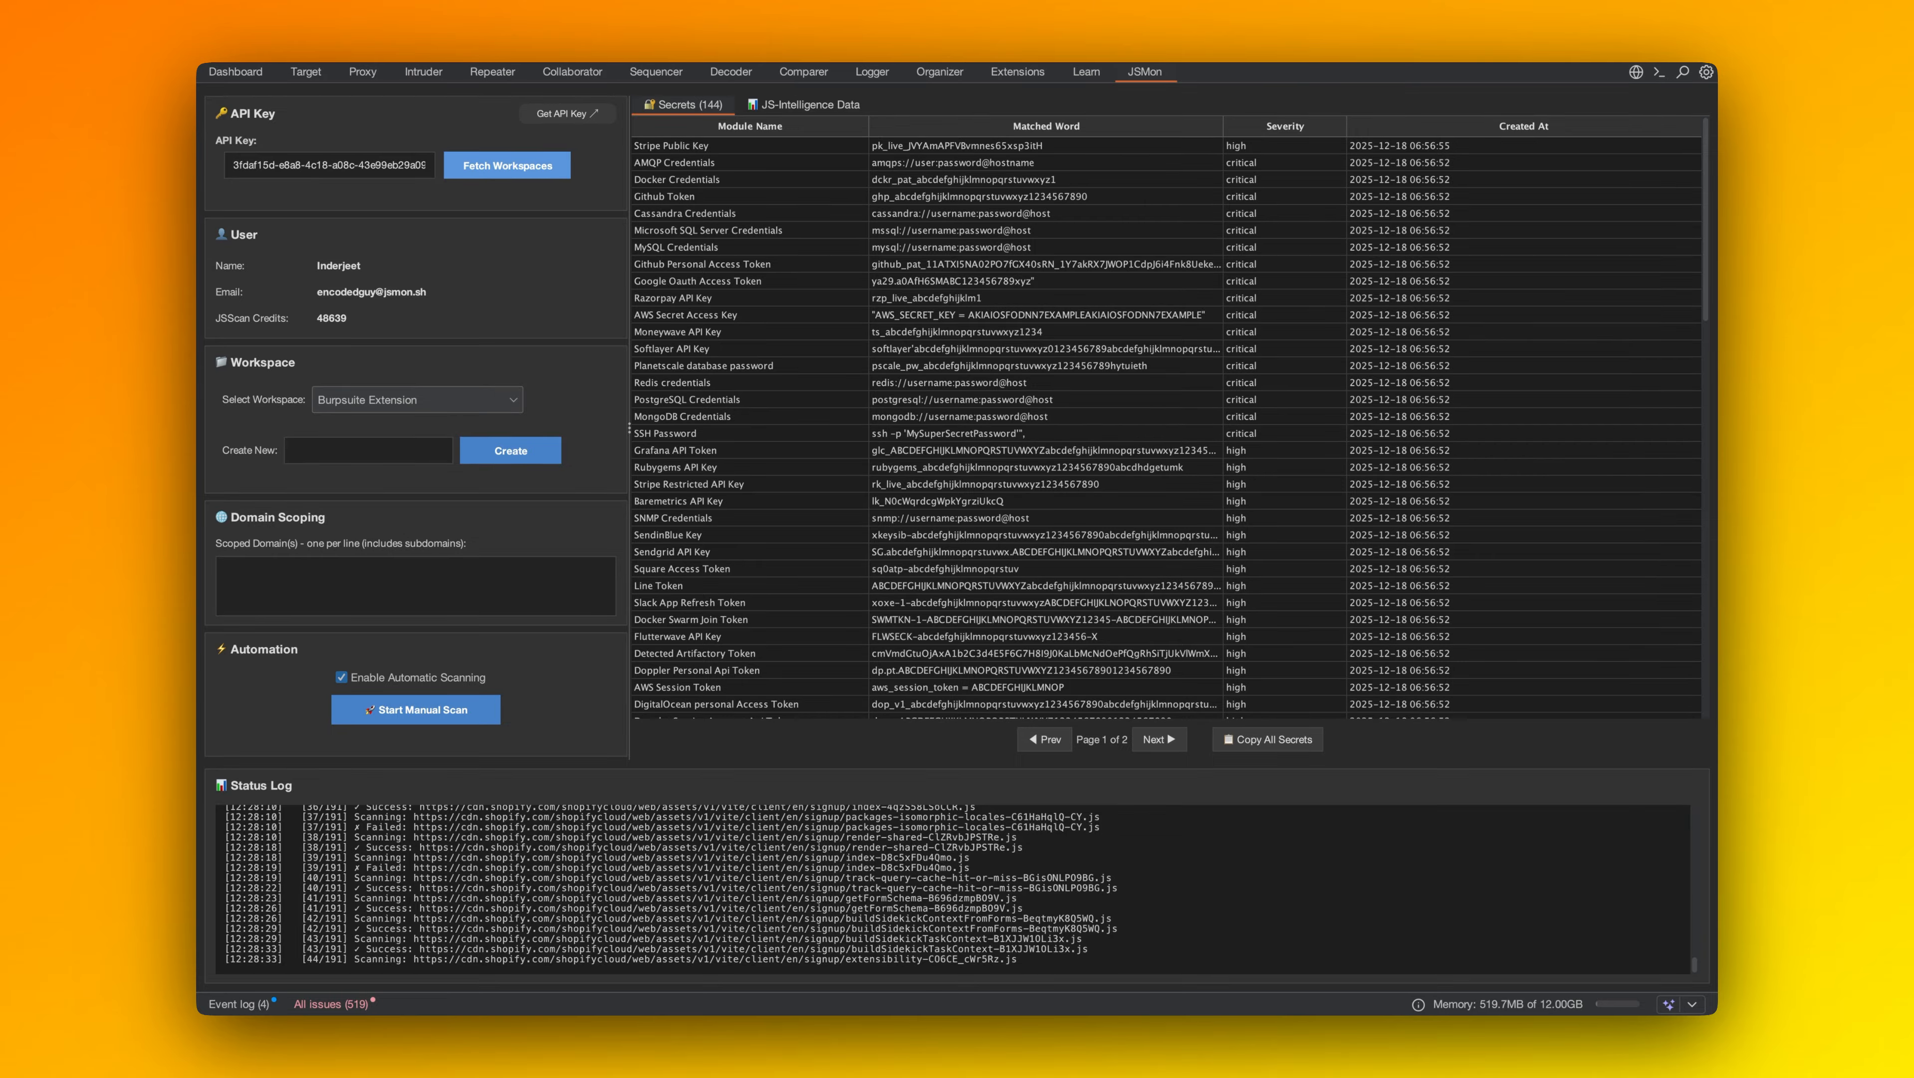
Turn off automatic scanning and start a manual scan.
{"action": "left_click", "coordinate": [342, 678]}
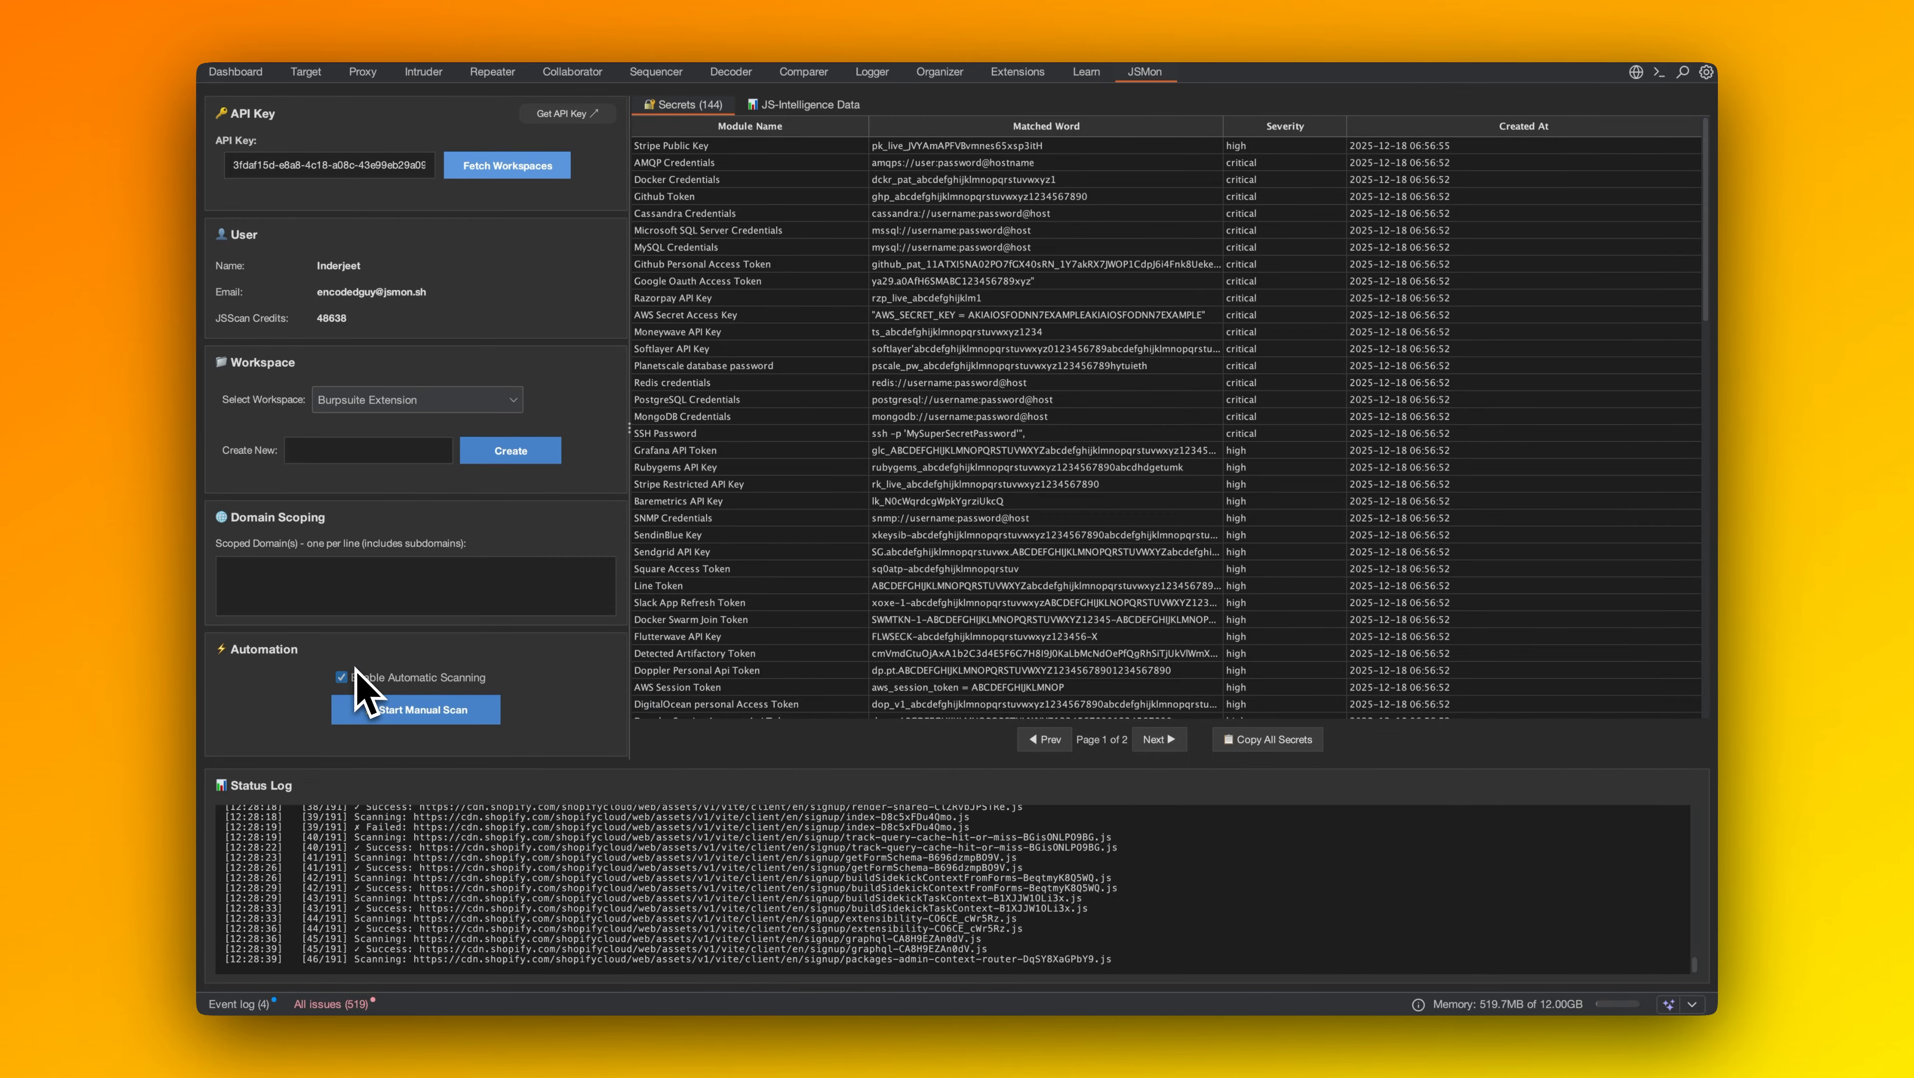
{"action": "left_click", "coordinate": [349, 702]}
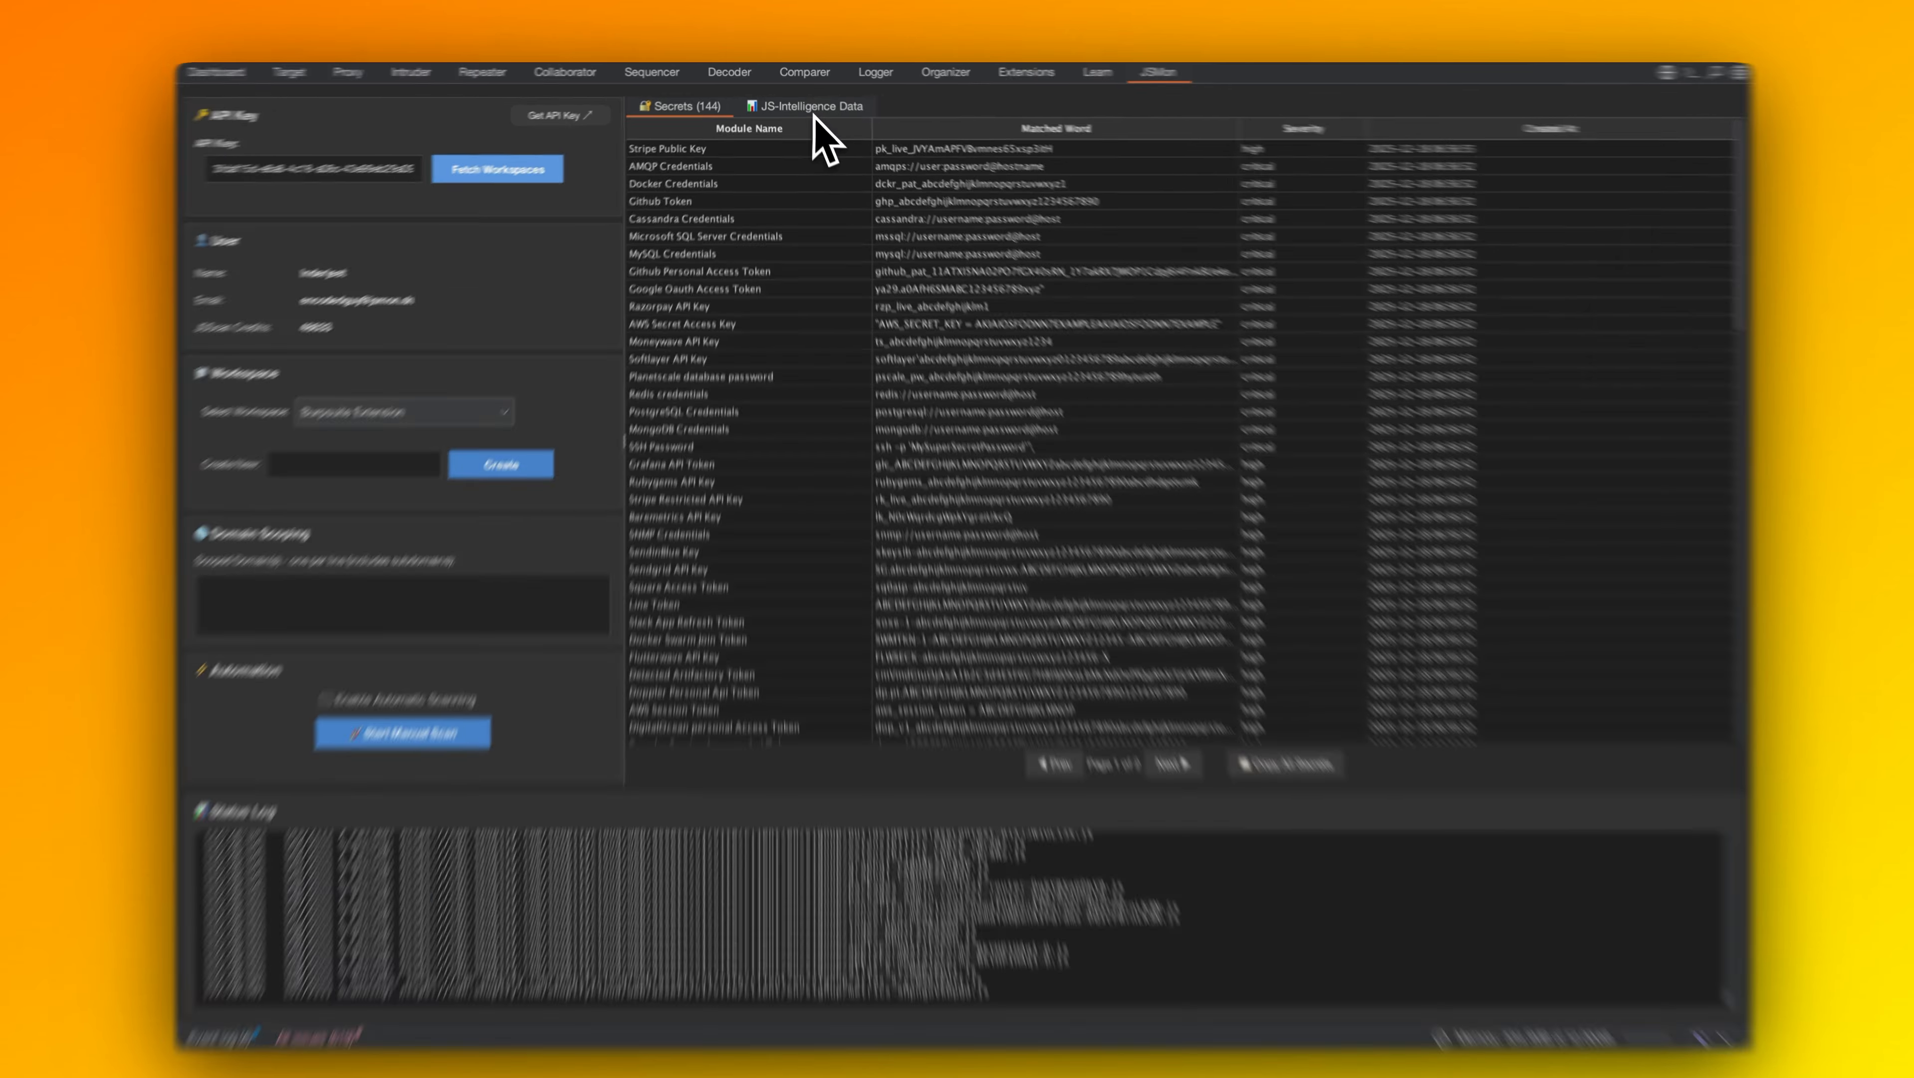
Show the API Paths list of the JS-Intelligence data.
{"action": "left_click", "coordinate": [814, 106]}
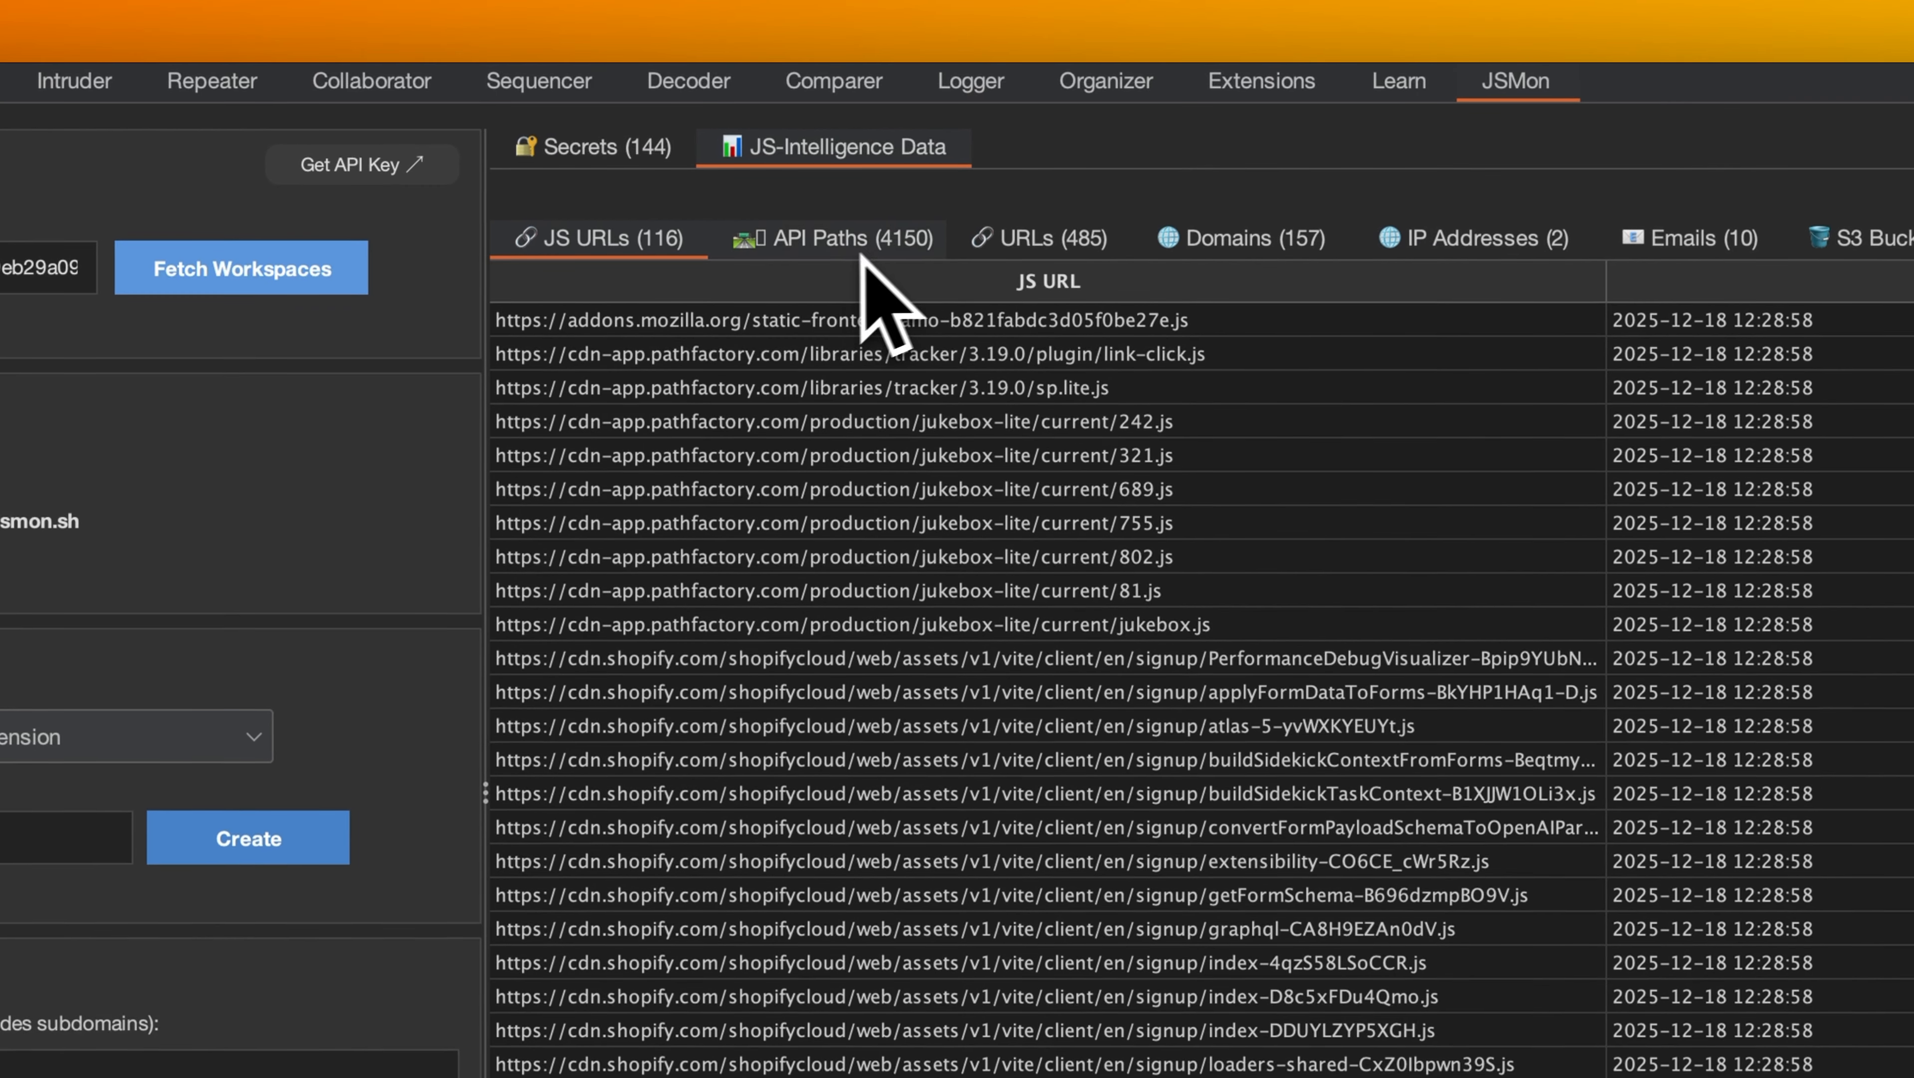
{"action": "left_click", "coordinate": [880, 249]}
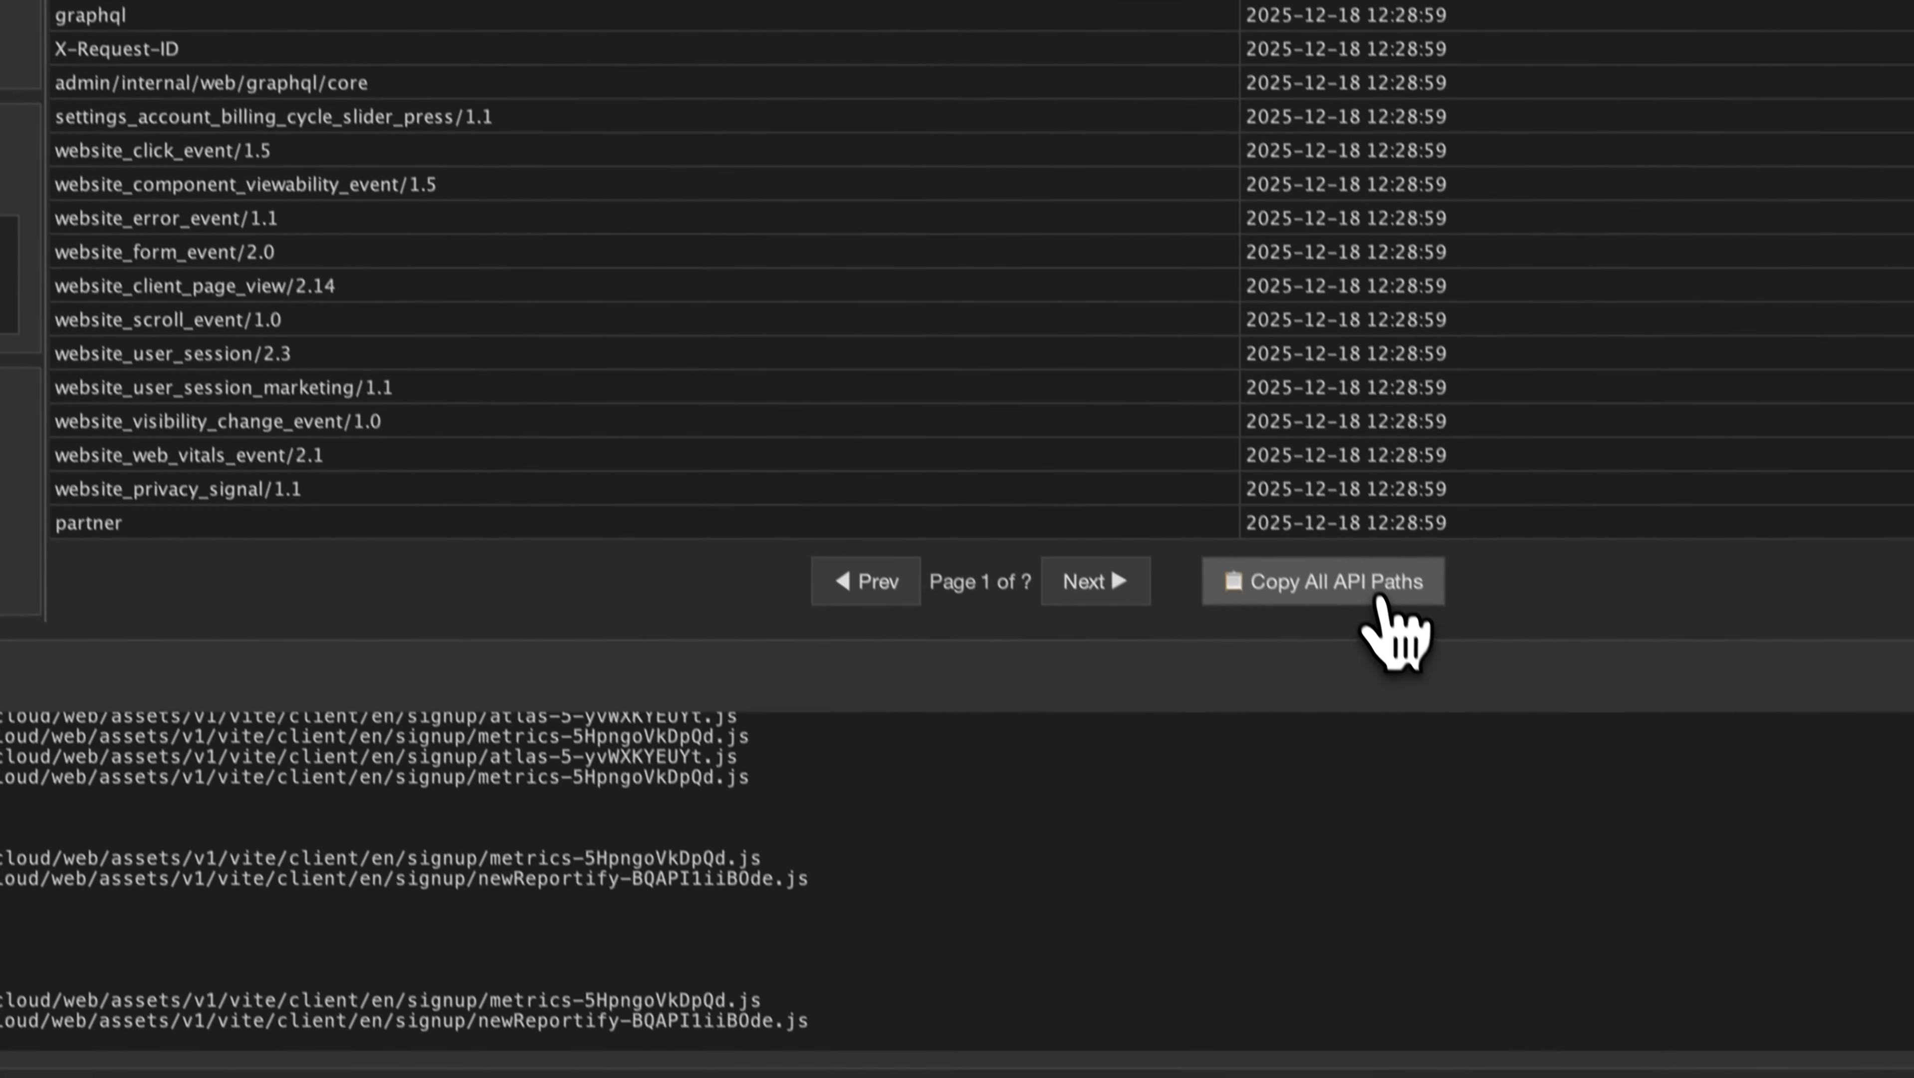